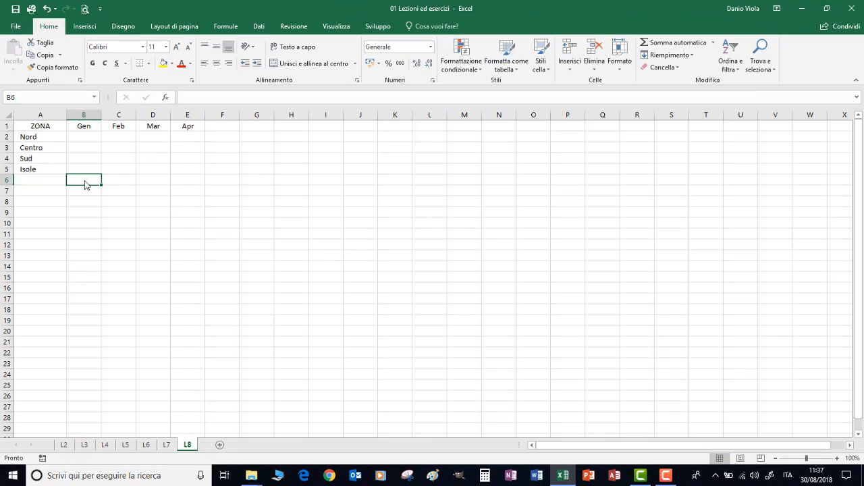
Enter 5 as the Gen value for the Nord zone in cell B2.
left_click(87, 137)
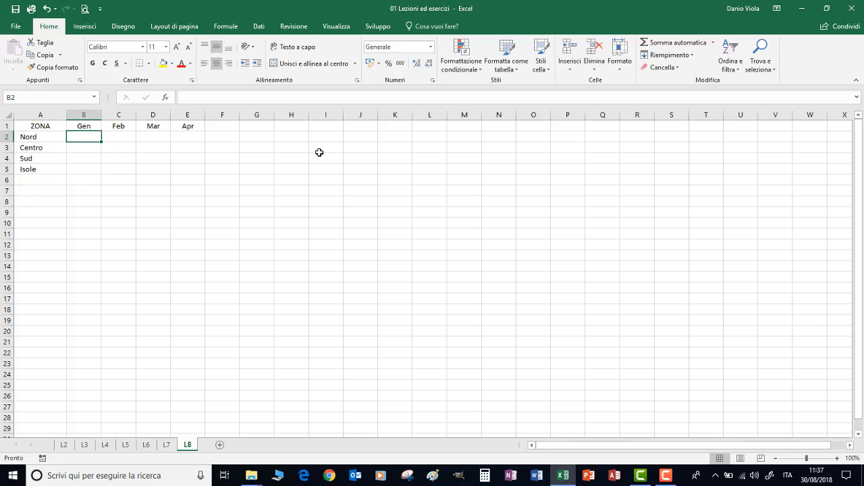
type("5")
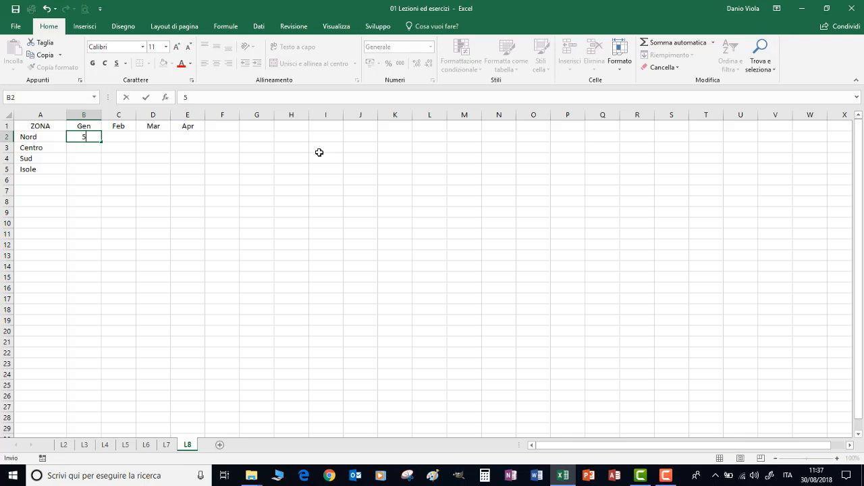
key("Return")
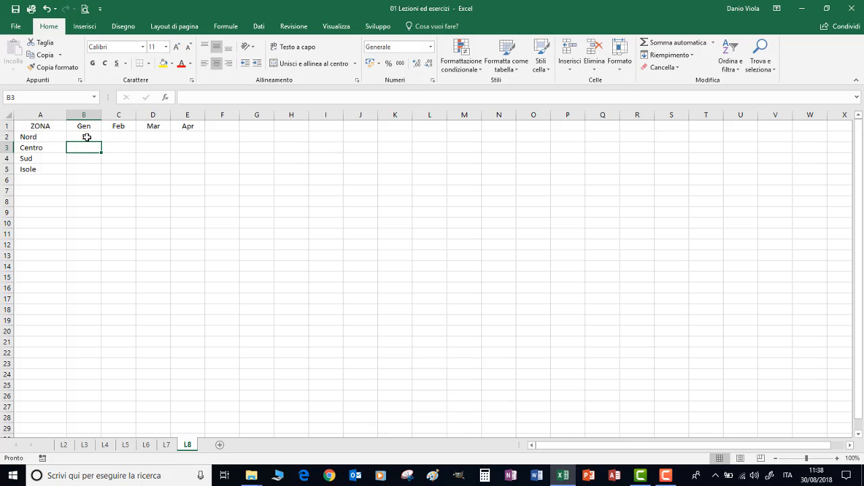
left_click(87, 137)
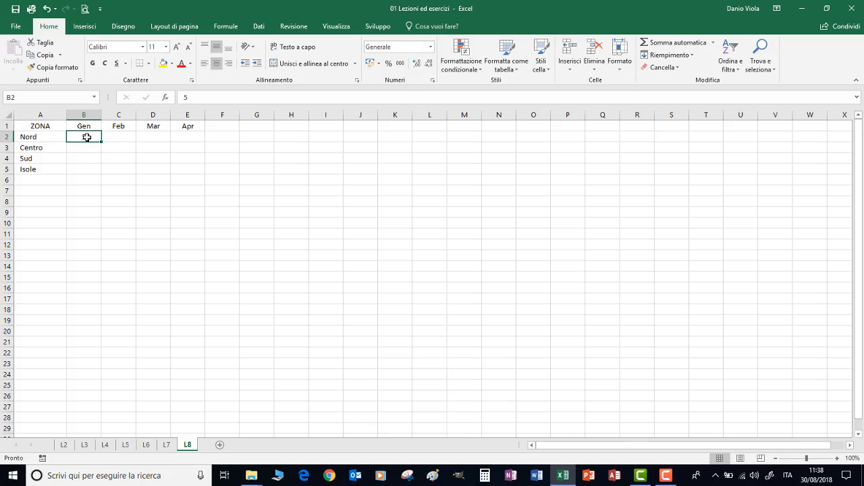
key("Tab")
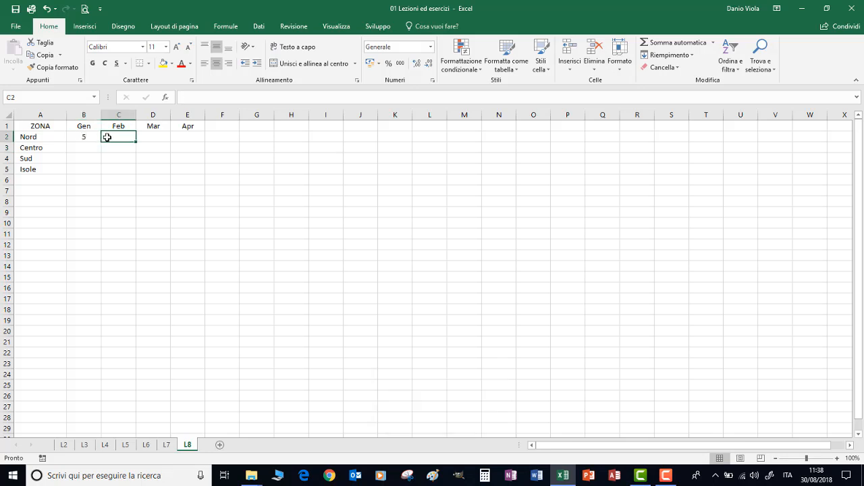
left_click(83, 134)
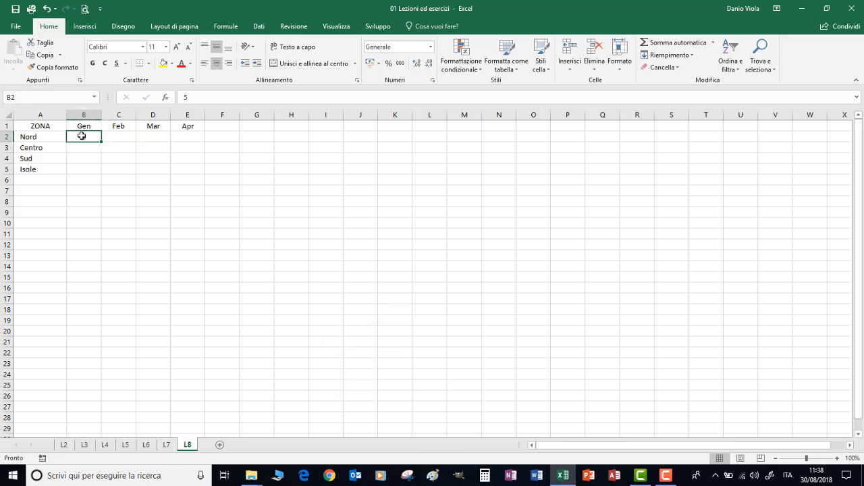
key("Right")
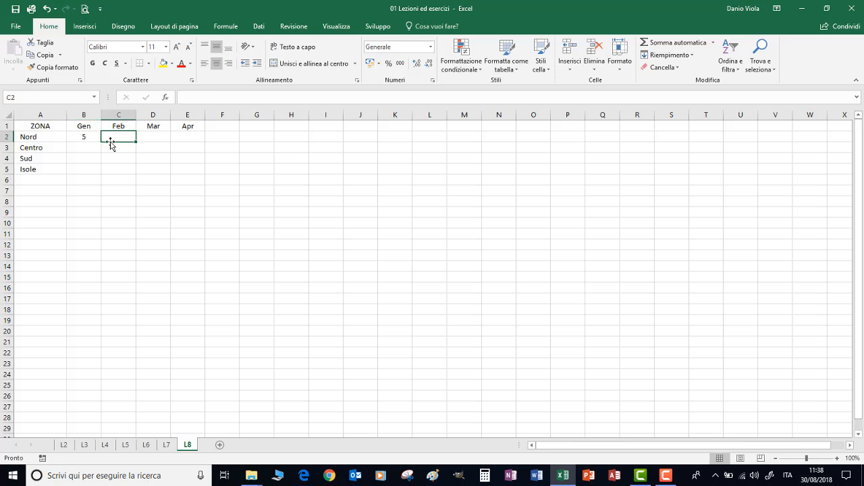
Continue the Nord row by entering 5 for Feb, 6 for Mar and 5 for Apr.
left_click(83, 137)
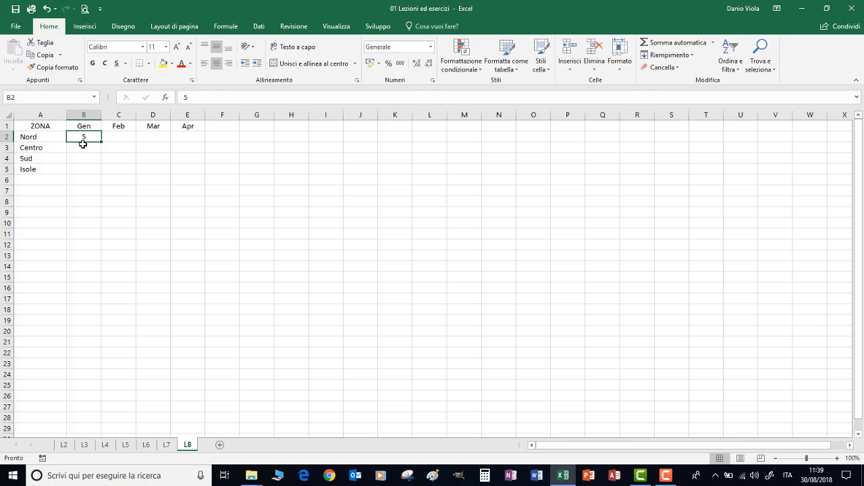
key("Right")
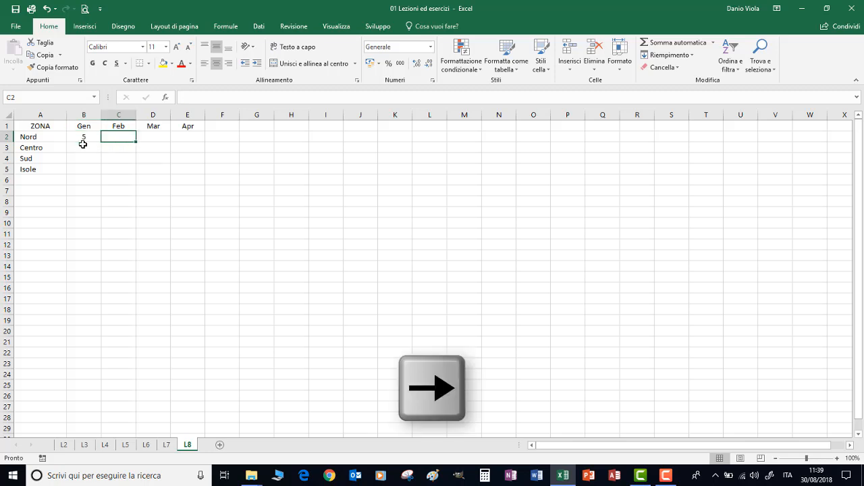
type("5")
key("Right")
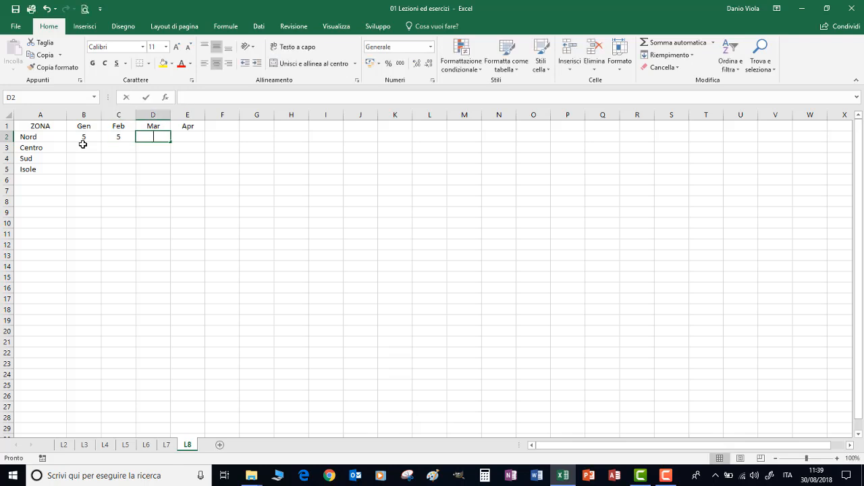
type("6")
key("Right")
type("5")
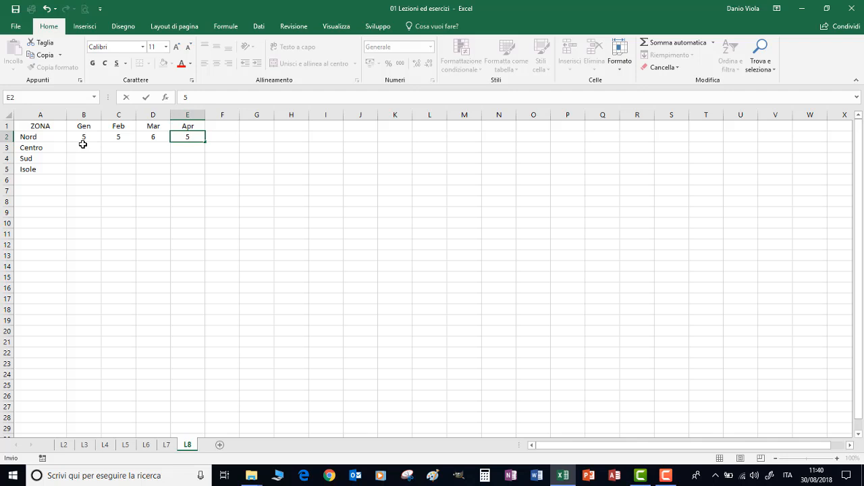
key("Return")
Fill the rest of the Gen column with 6 for Centro, 7 for Sud and 7 for Isole.
key("Left")
key("Left")
key("Left")
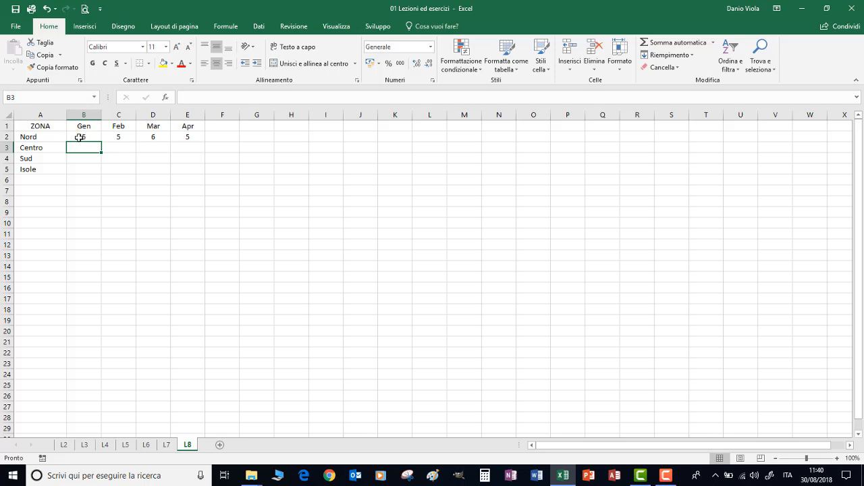
left_click(80, 137)
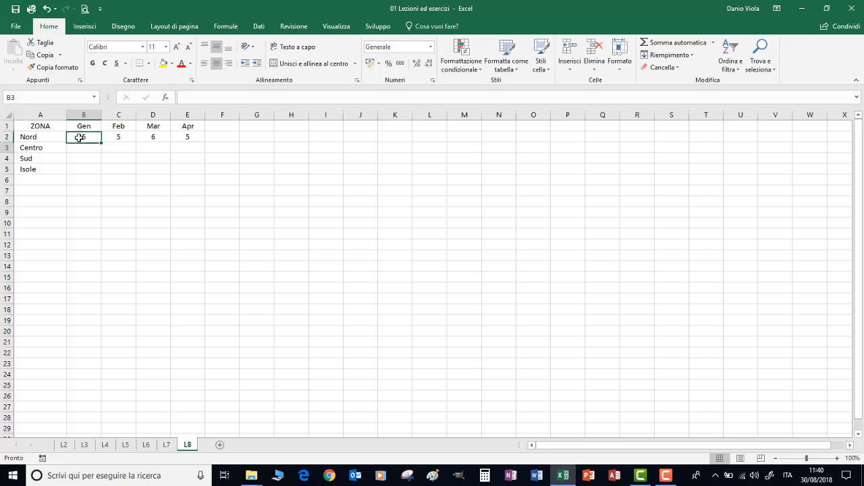
key("Return")
type("6")
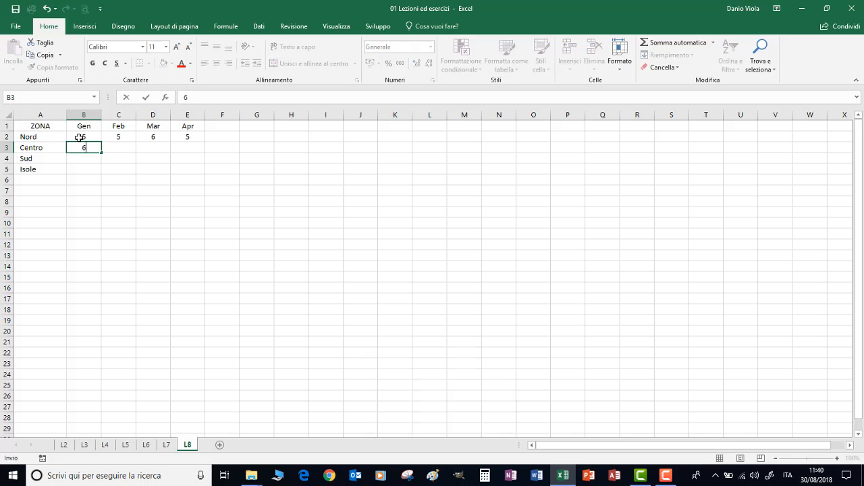
key("Return")
type("7")
key("Return")
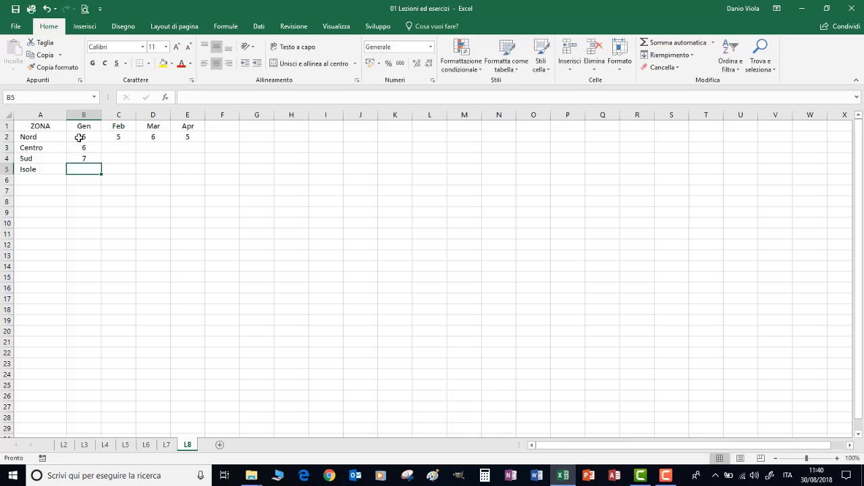
type("7")
key("Return")
Clear the Gen values for Centro, Sud and Isole in cells B3 to B5.
key("Right")
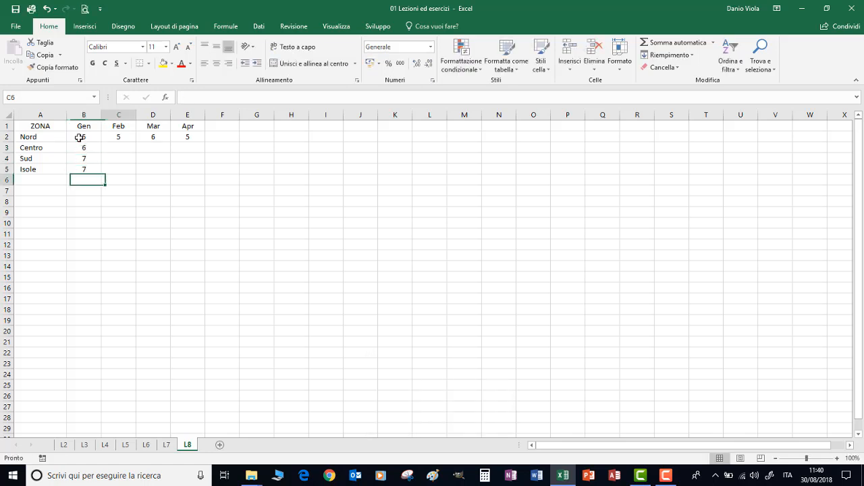
key("Up")
key("Up")
key("Up")
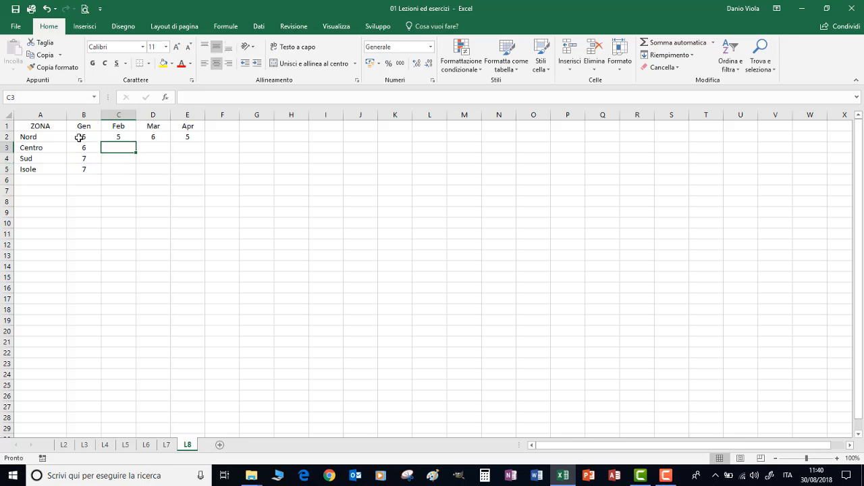
left_click(79, 137)
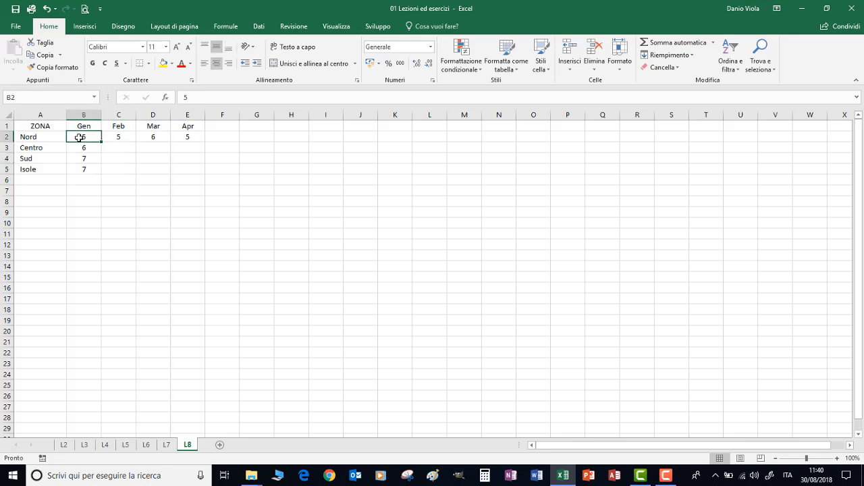
left_click_drag(81, 153, 79, 170)
key("Delete")
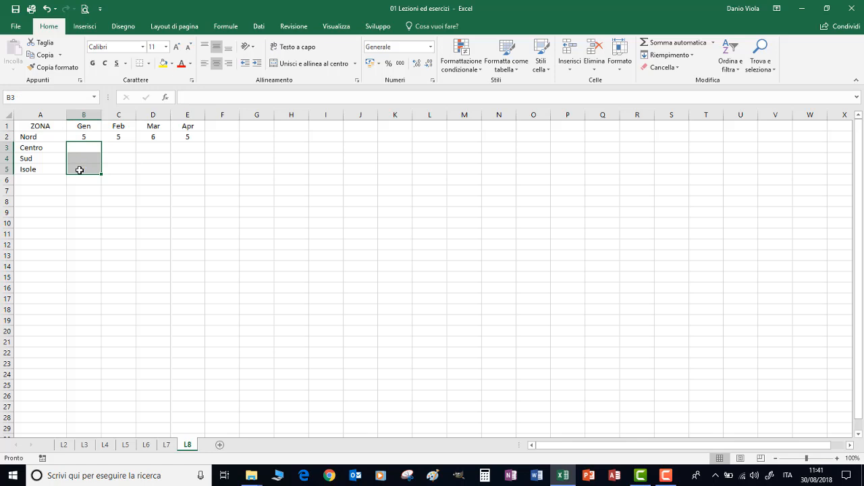
Fill the emptied Nord row with 5 for Gen, 7 for Feb, 9 for Mar and 6 for Apr.
left_click(189, 134)
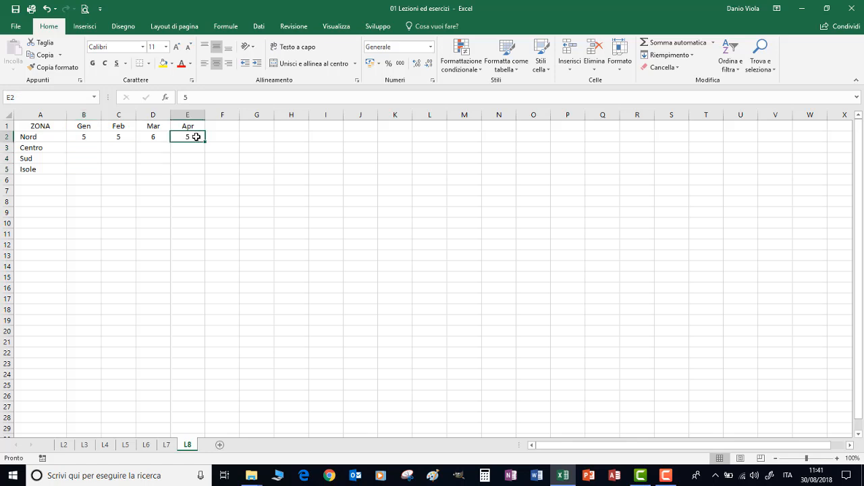
left_click(86, 149)
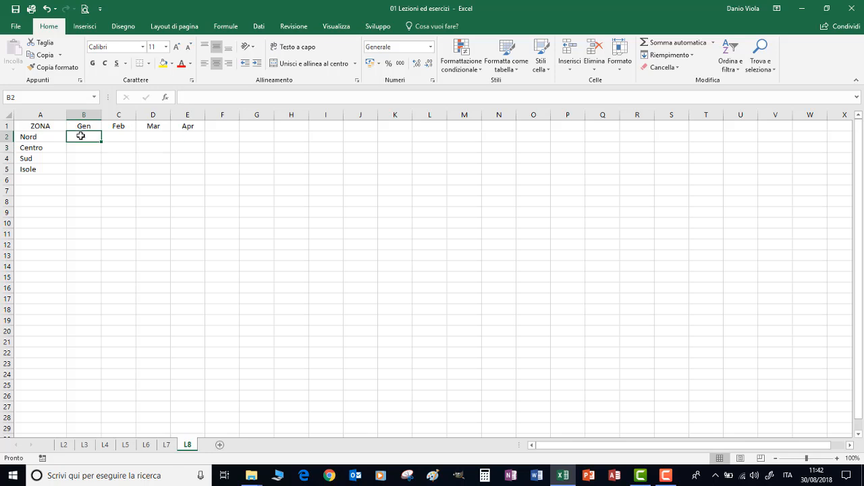
type("5")
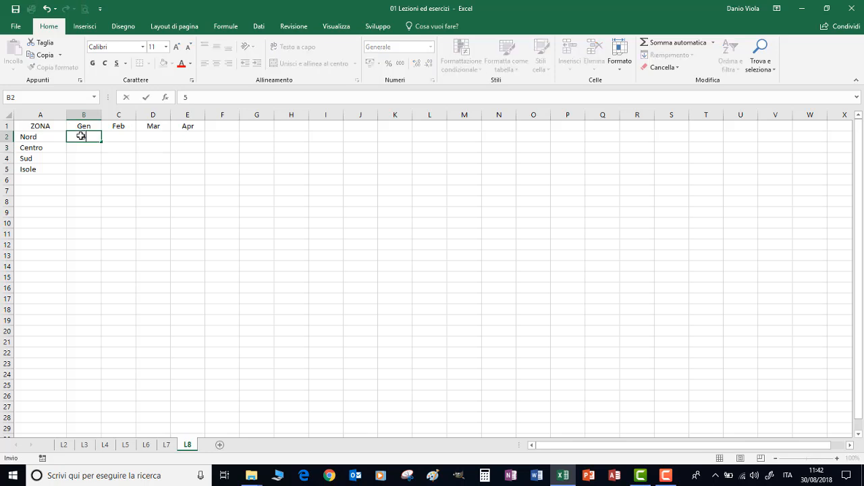
key("Tab")
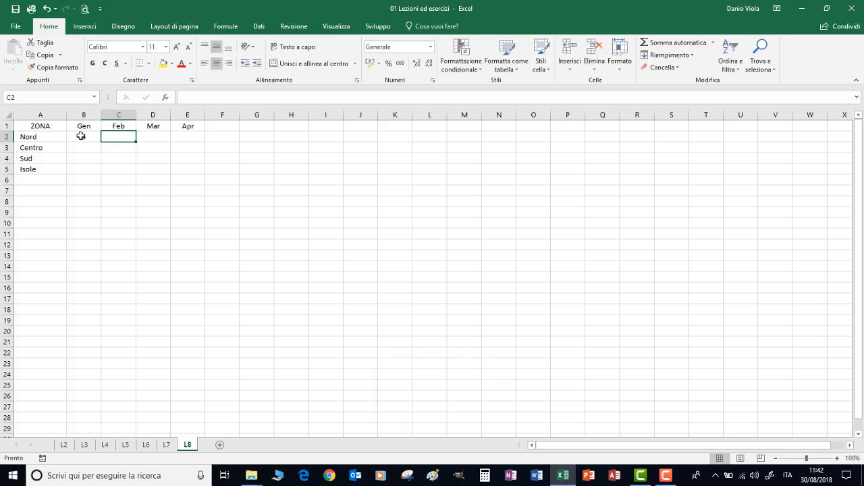
type("7")
key("Tab")
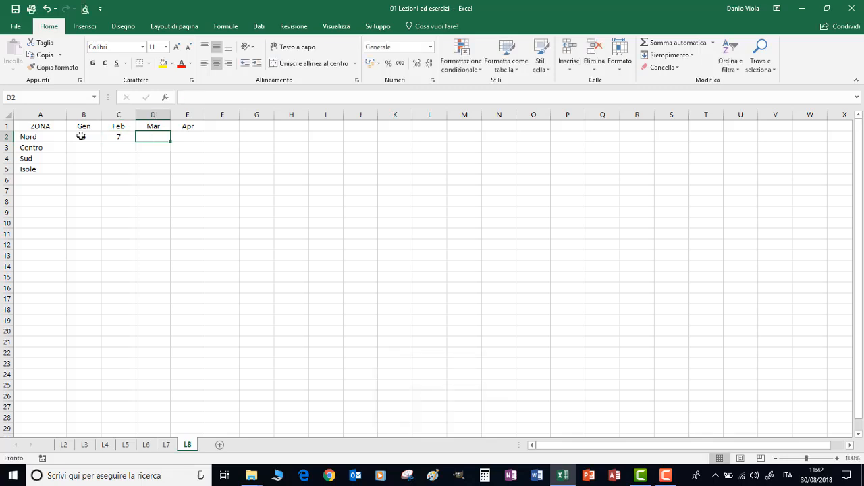
type("9")
key("Tab")
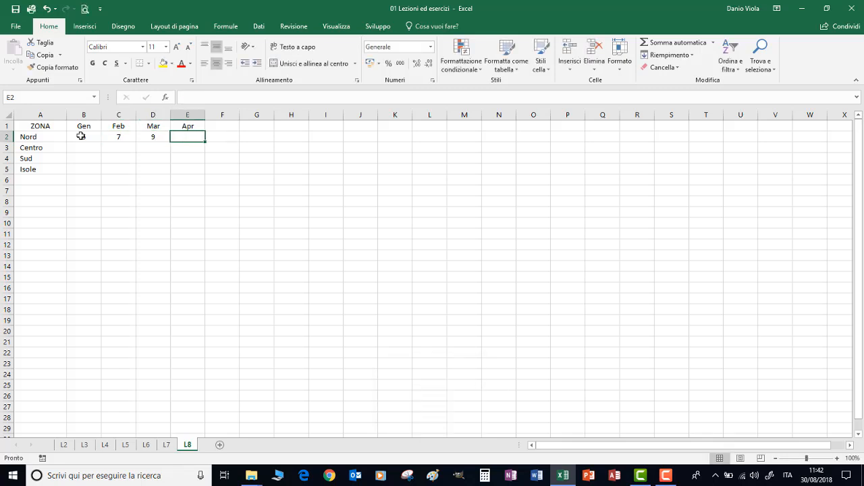
type("6")
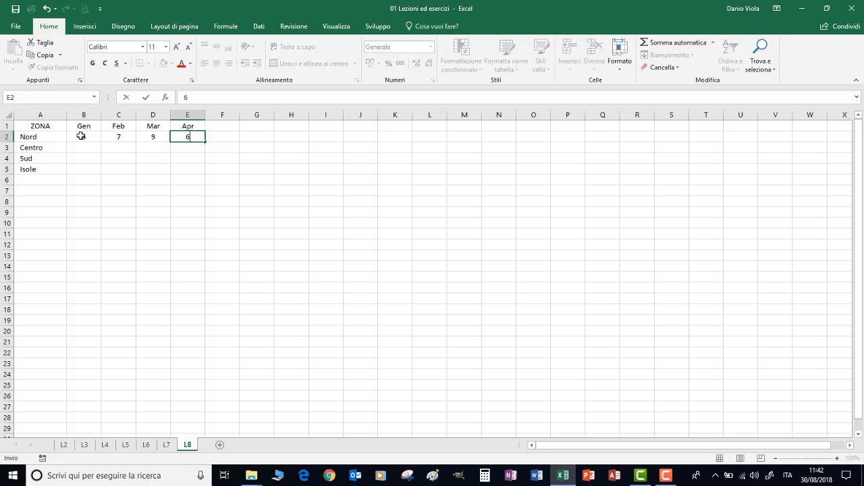
key("Return")
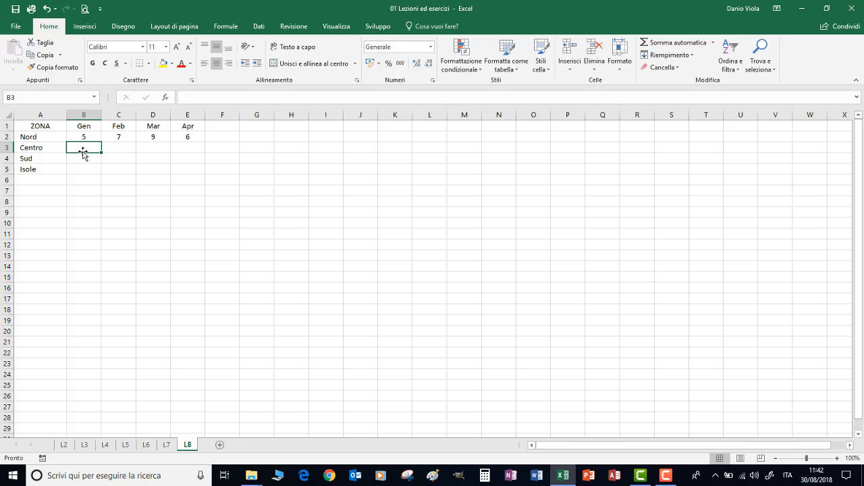
Fill the Centro row with 6 for Gen, 5 for Feb, 7 for Mar and 6 for Apr.
type("6")
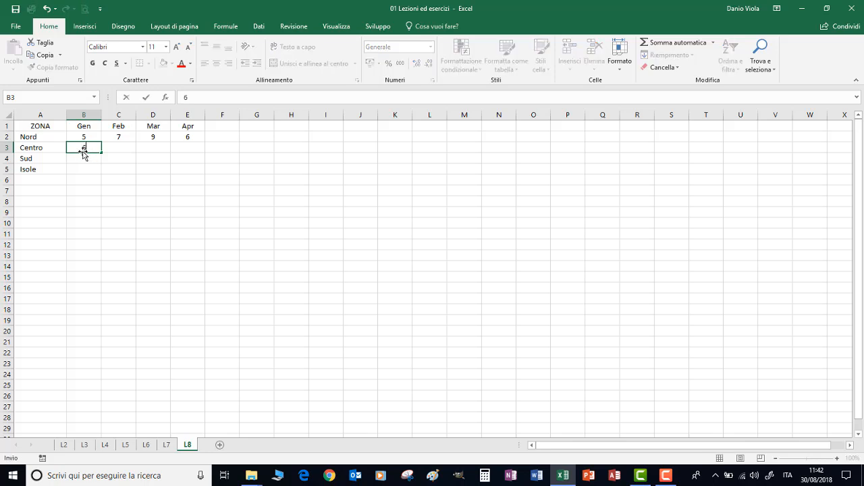
key("Tab")
type("5")
key("Tab")
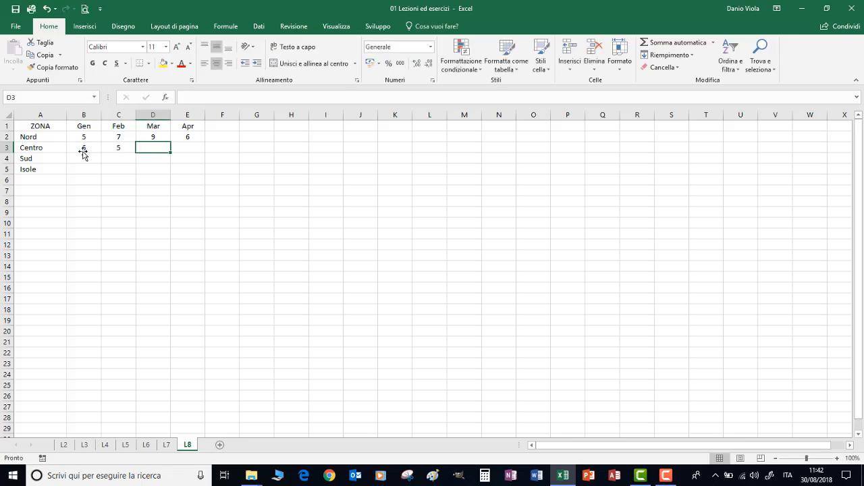
type("7")
key("Tab")
type("6")
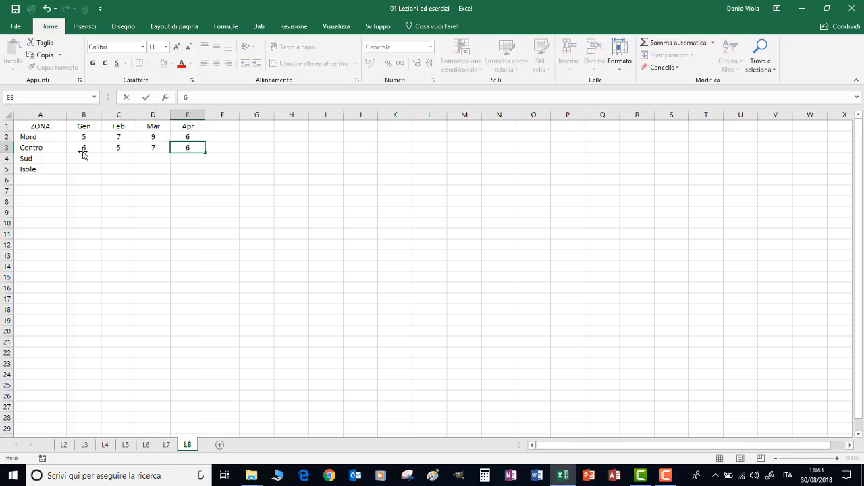
key("Return")
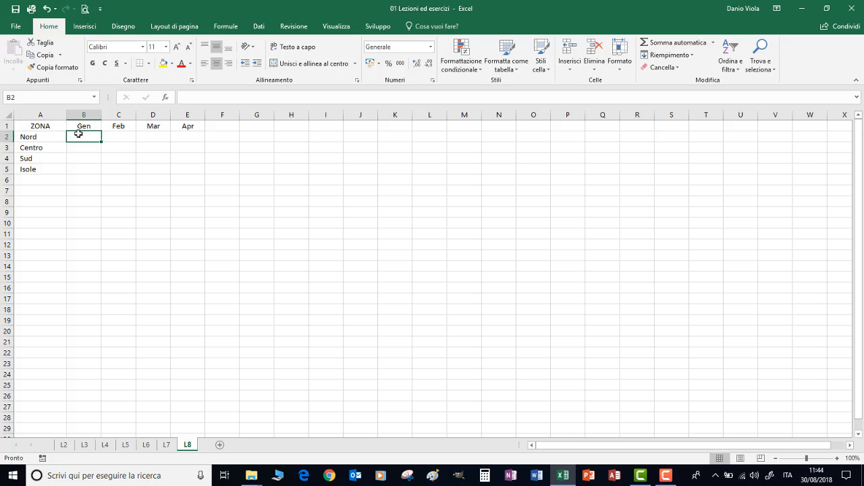
Select the whole data range B2:E5 and, within it, enter 5 for each month from Gen to Apr in the Nord row.
left_click_drag(75, 135, 183, 169)
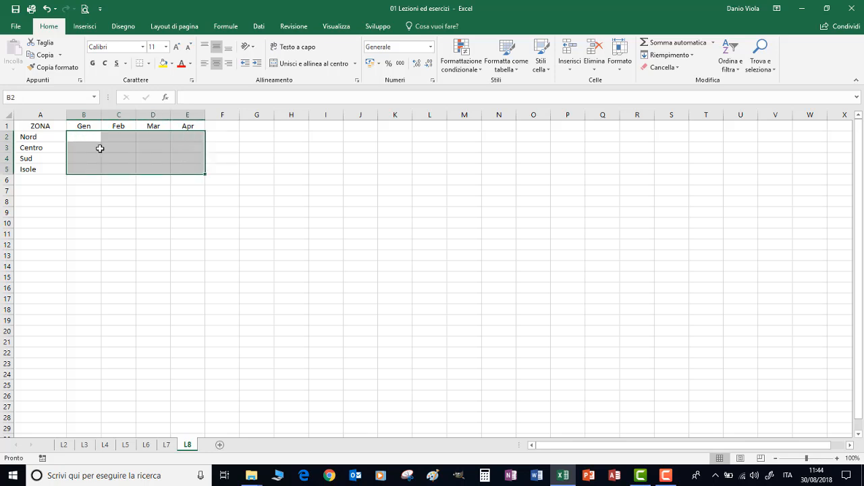
type("5")
key("Tab")
type("5")
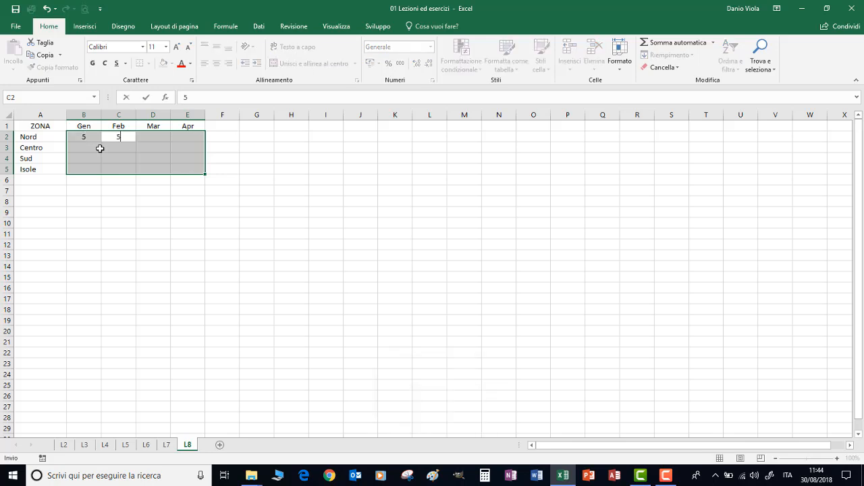
key("Tab")
type("5")
key("Tab")
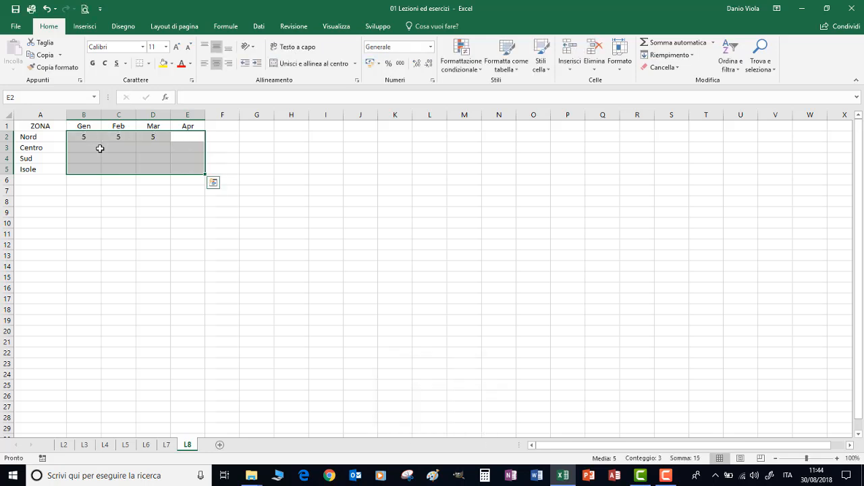
type("5")
key("Tab")
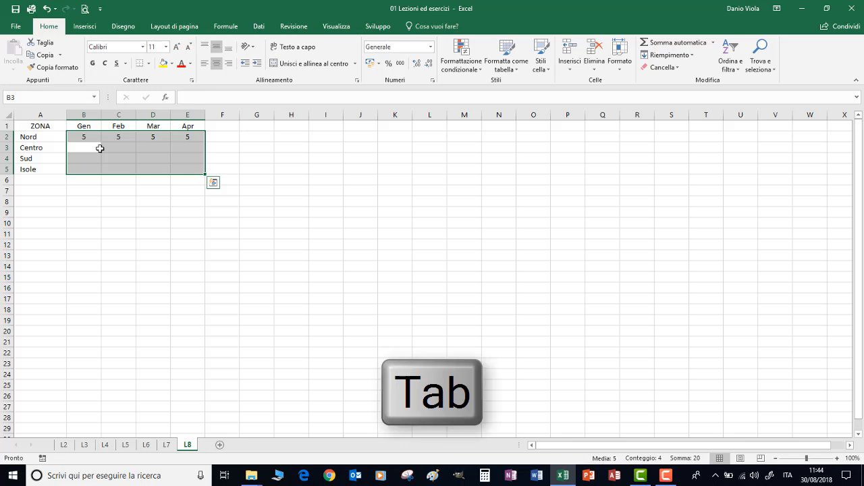
Enter 5 for Gen in the Centro row and clear all values in the selected range B2:E5.
type("5")
key("Tab")
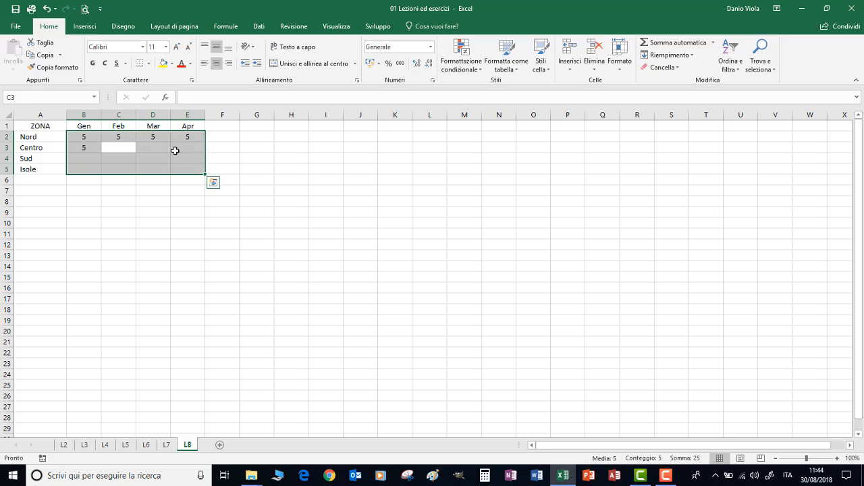
key("Tab")
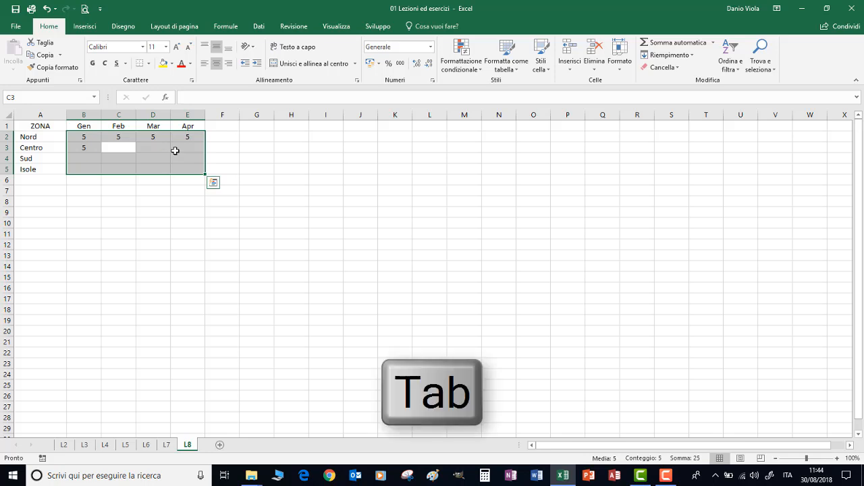
key("Delete")
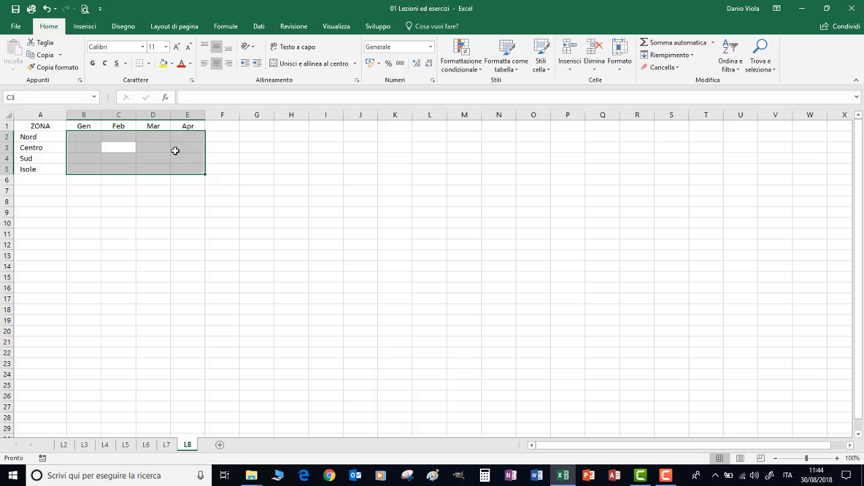
Reselect the range B2:E5 and, within it, enter 5 down the Gen column for all four zones.
left_click(80, 135)
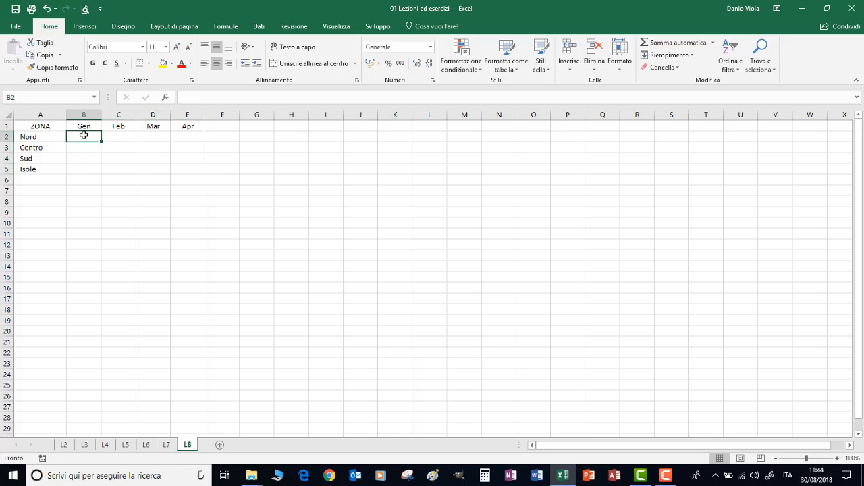
mouse_move(84, 135)
left_mouse_down()
mouse_move(166, 141)
mouse_move(189, 172)
mouse_move(185, 179)
mouse_move(189, 170)
left_mouse_up()
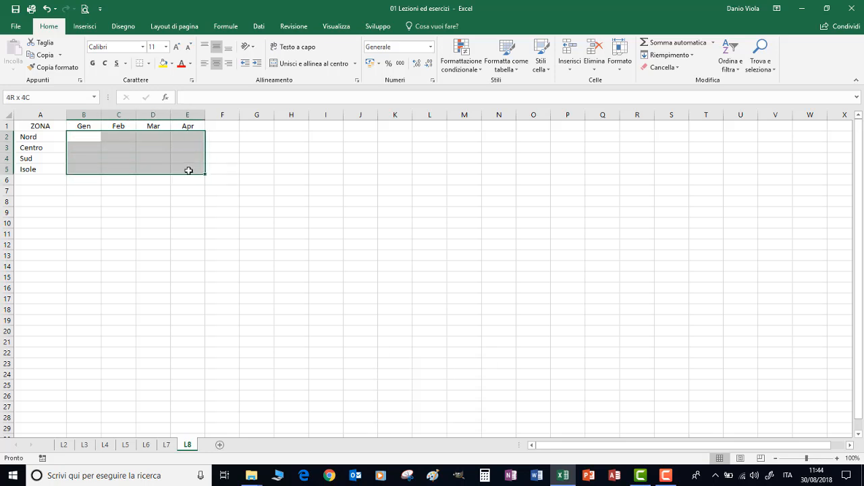
type("5")
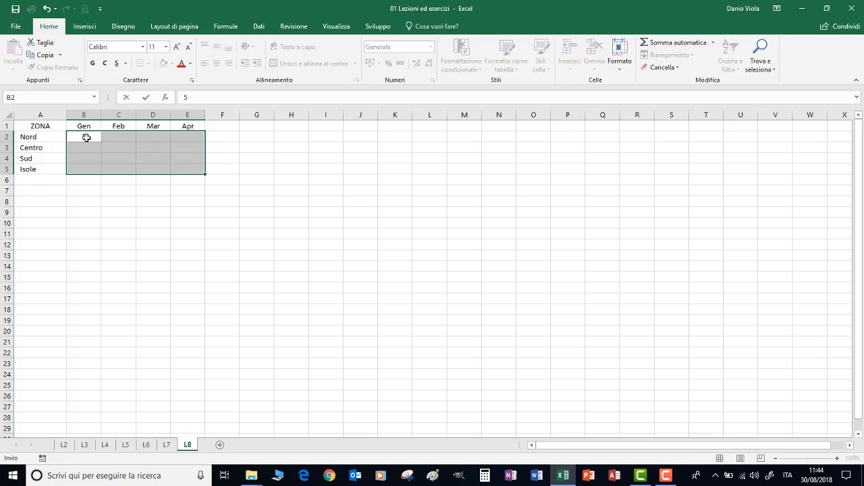
key("Return")
type("5")
key("Return")
type("5")
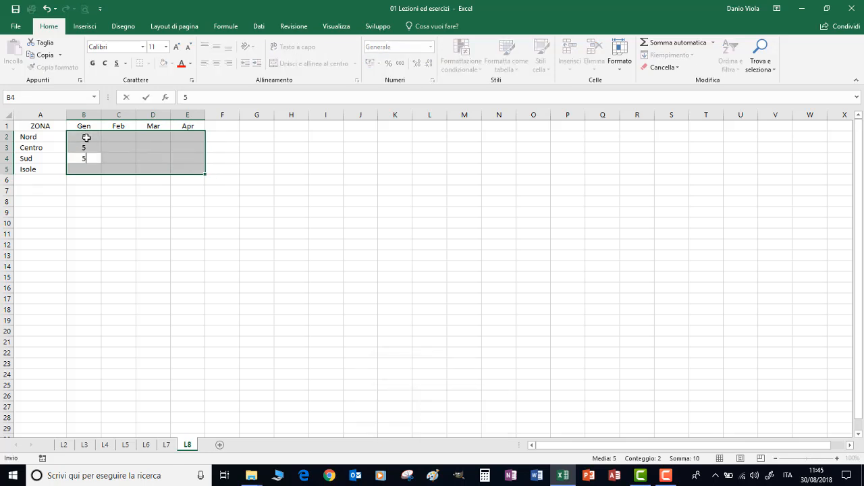
key("Return")
type("5")
key("Return")
Continue in the Feb column with 5 for Nord and Centro, ending the range entry at cell A1.
type("5")
key("Return")
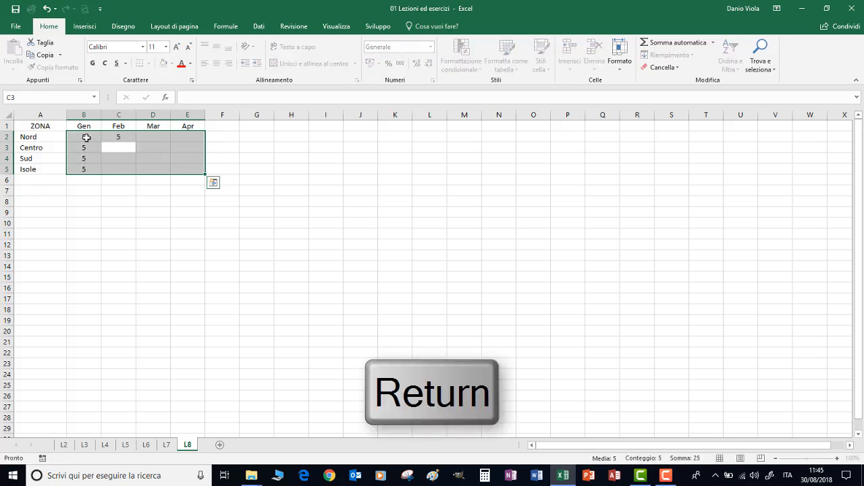
type("5")
key("Return")
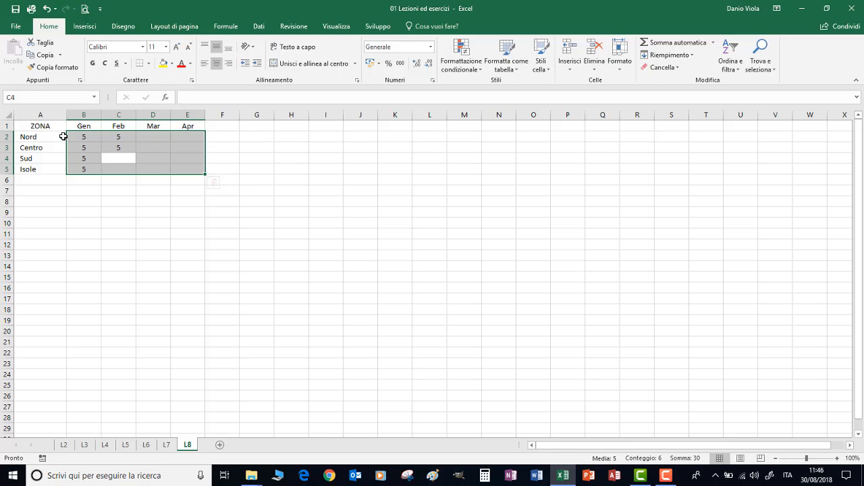
left_click(43, 127)
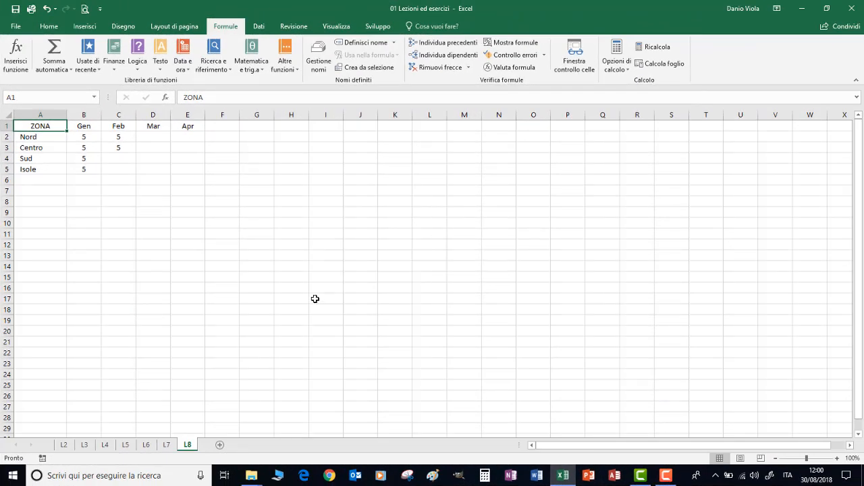
Enter a formula in G4 that references the zone name in cell A3 (=A3).
left_click(256, 156)
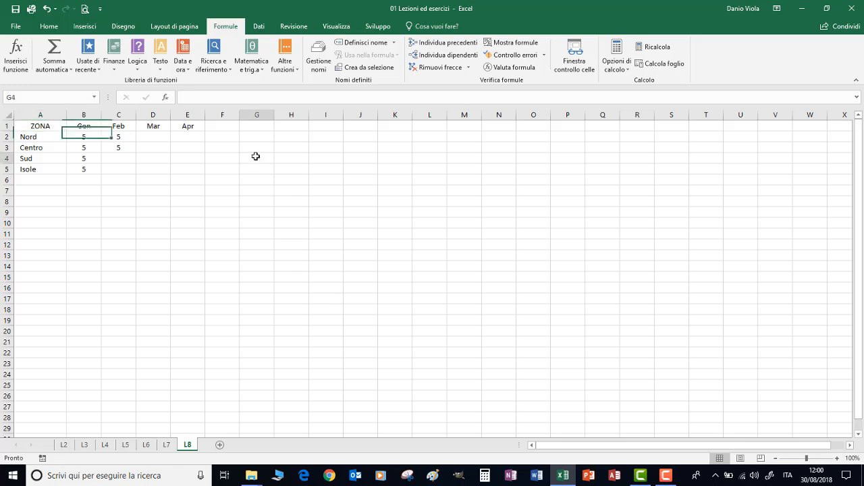
type("=")
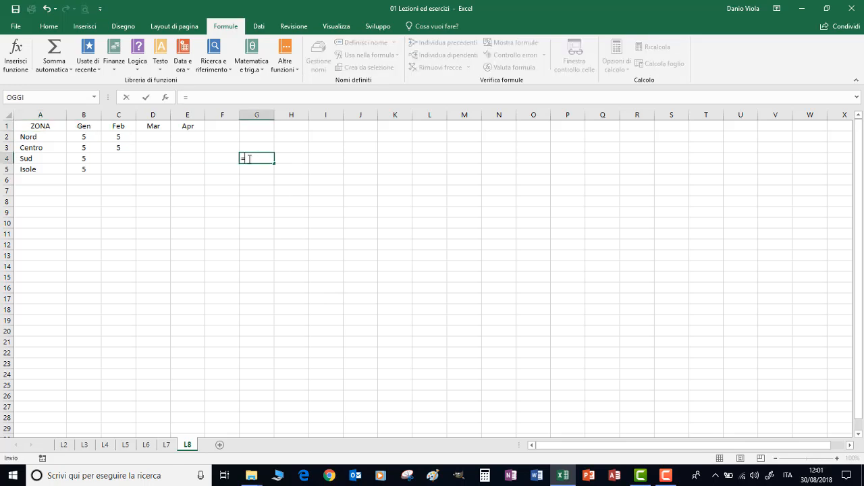
key("Escape")
left_click(40, 147)
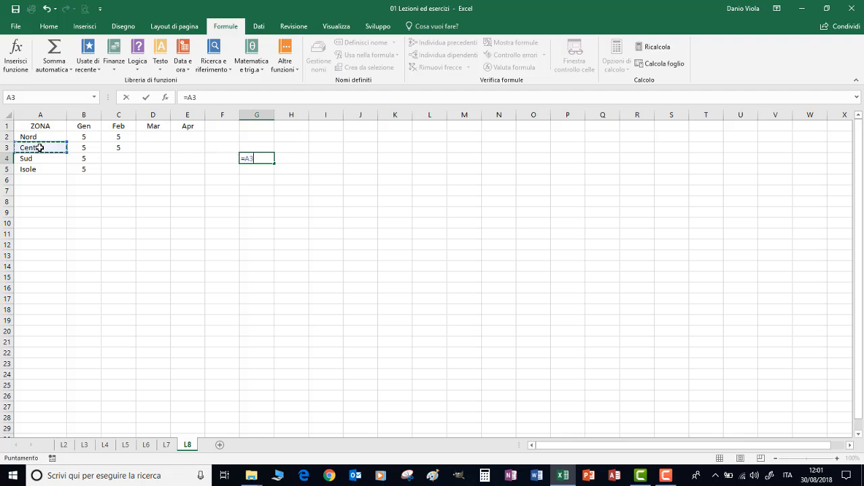
key("Return")
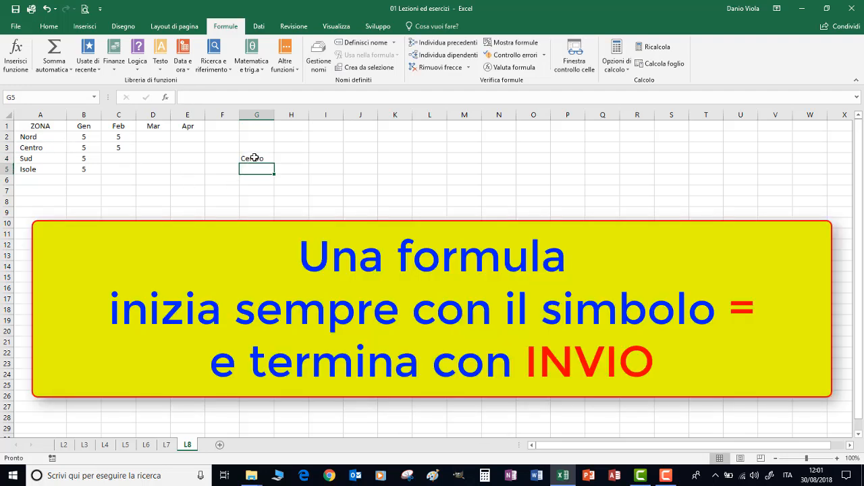
left_click(254, 157)
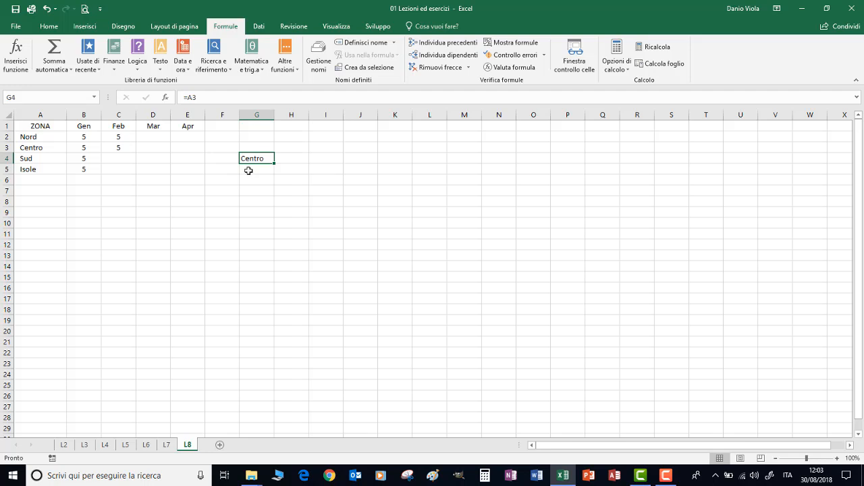
Replace the zone name in cell A3 with Lazio.
left_click(41, 146)
type("Lazio")
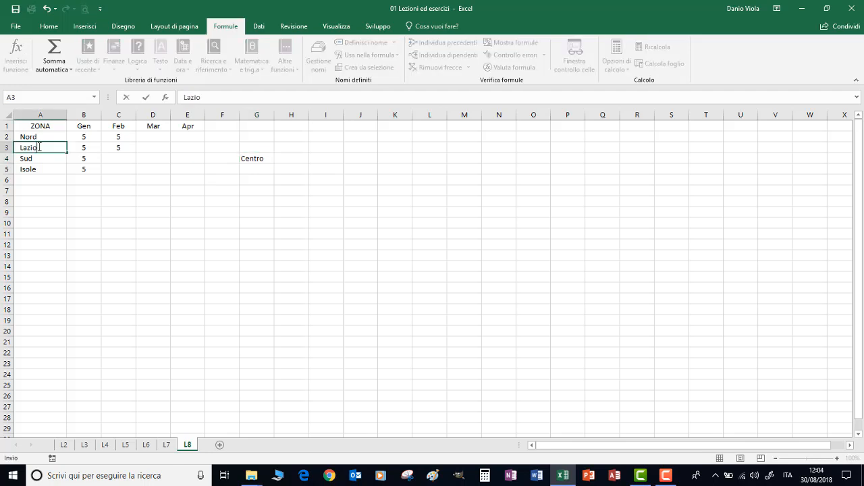
key("Return")
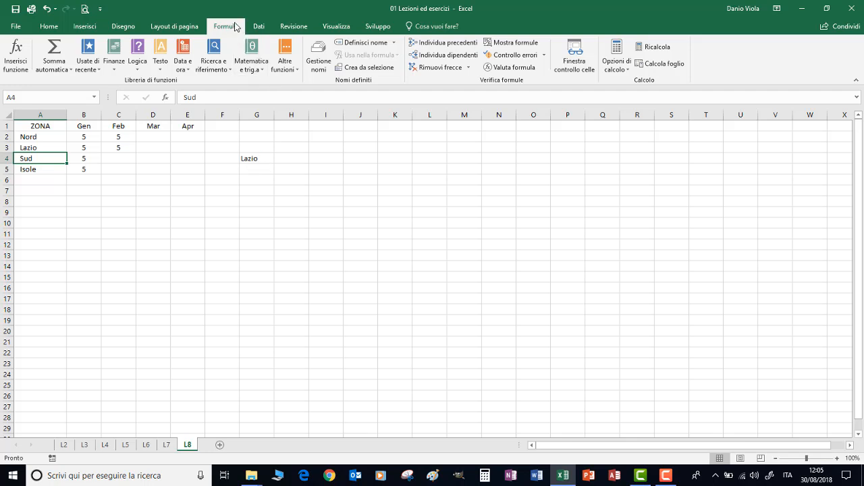
View the available calculation modes, including Manuale.
left_click(617, 67)
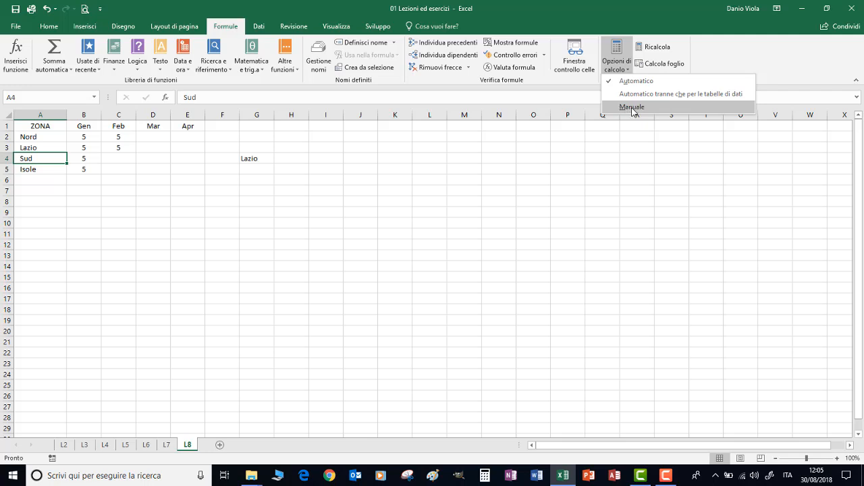
left_click(260, 168)
left_click(260, 168)
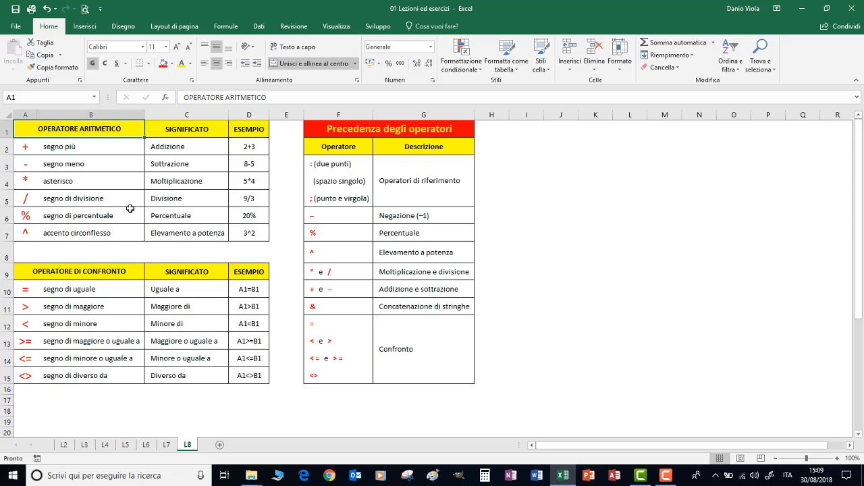
Try the Generale number format on the percentage example in D6 and undo the change.
left_click(245, 218)
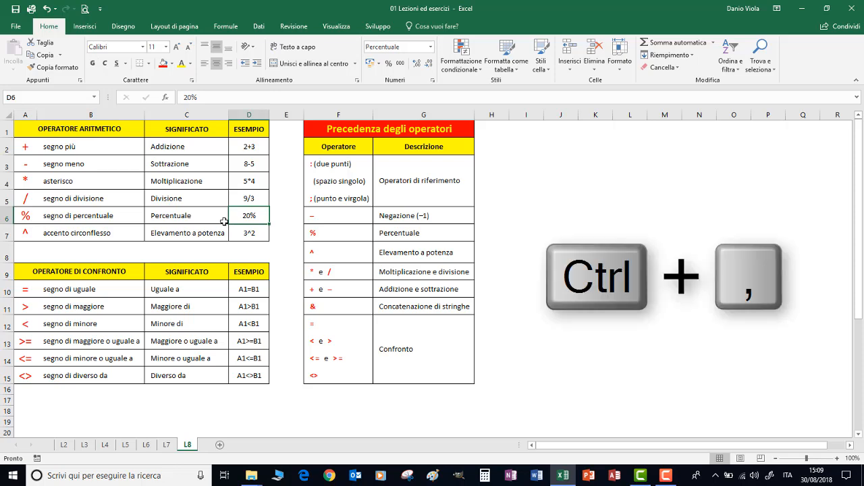
key("ctrl+comma")
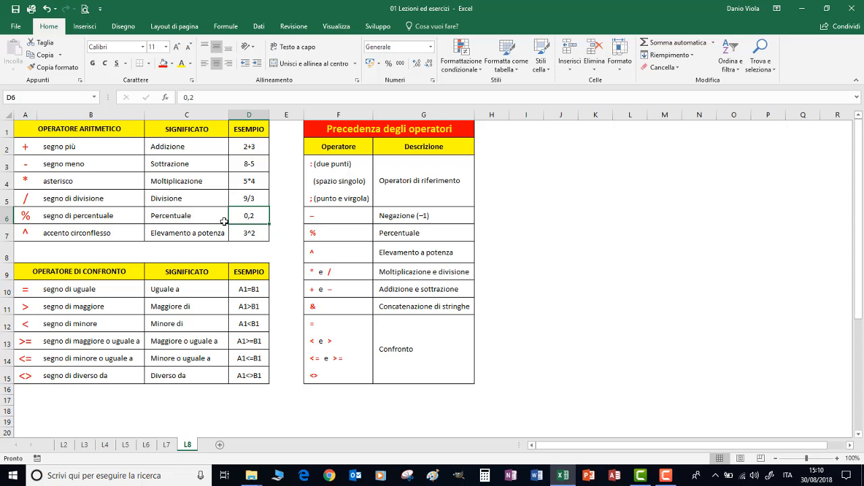
key("ctrl+z")
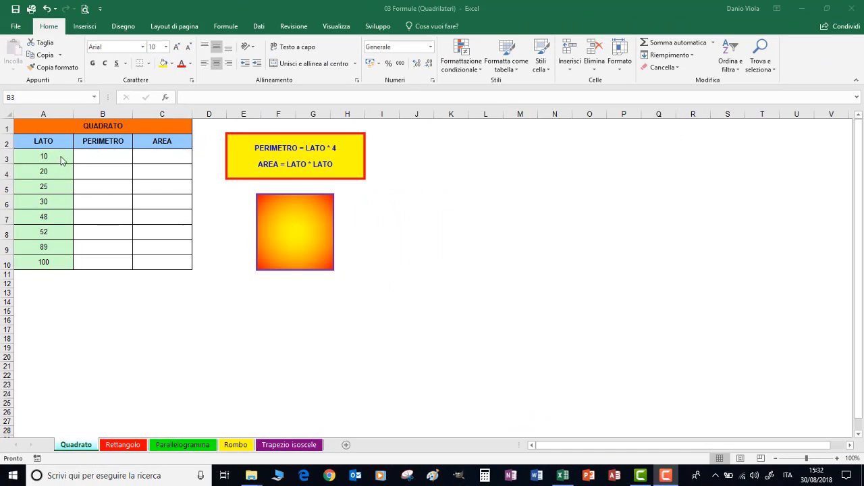
Calculate the square's perimeter in B3 with =A3*4 and fill the formula down to B10.
left_click(98, 156)
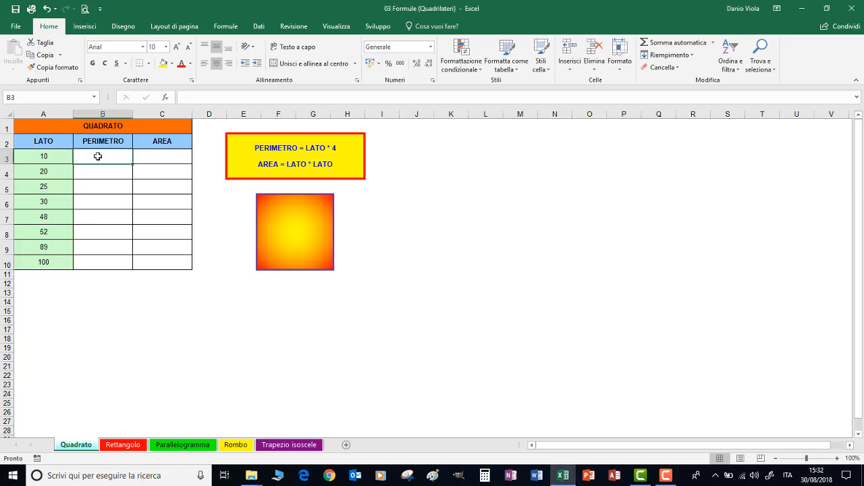
type("=")
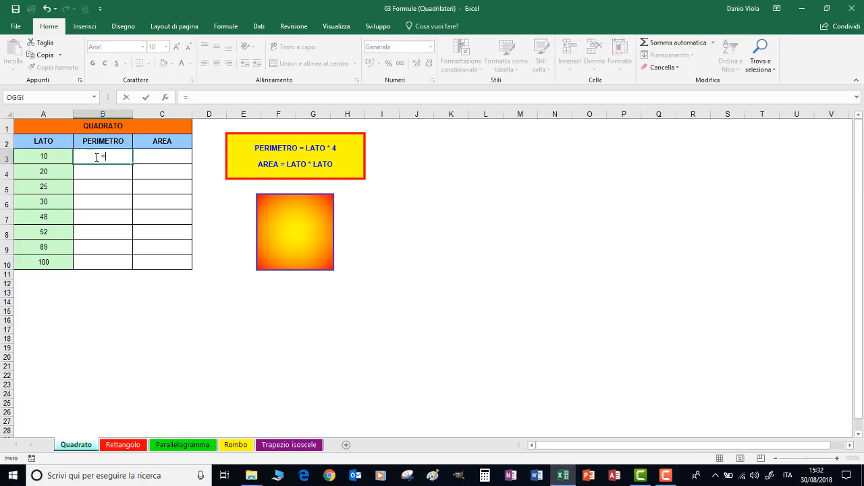
left_click(44, 157)
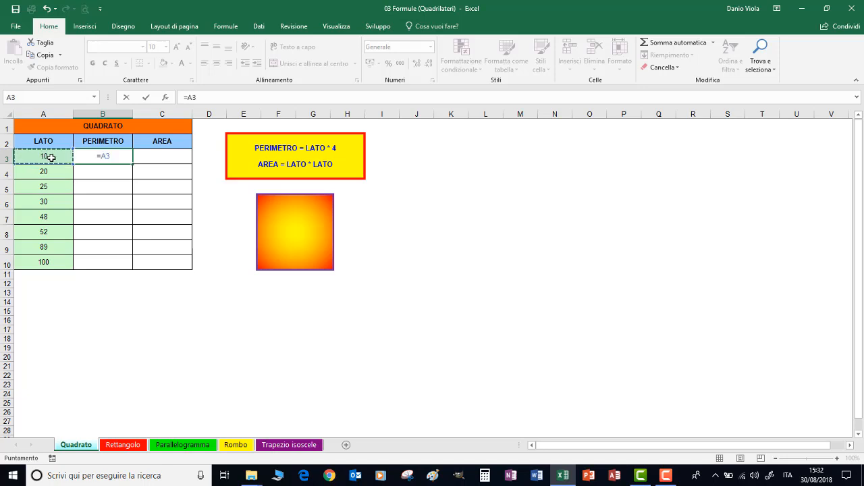
type("*4")
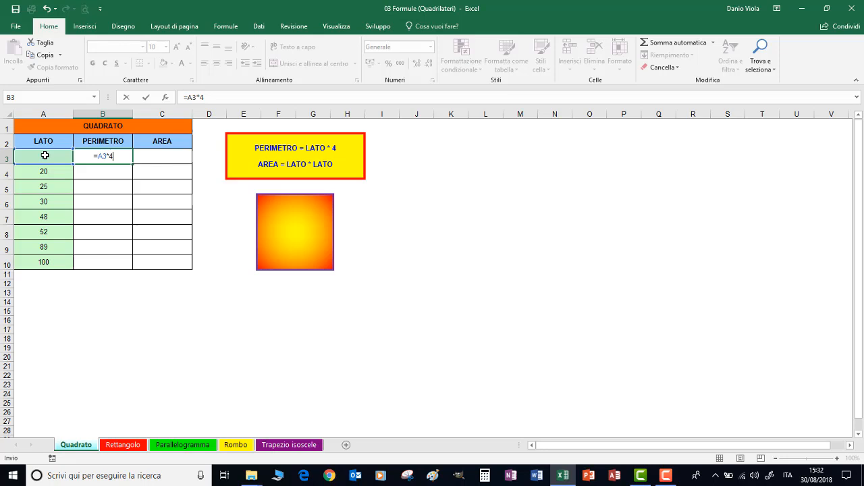
key("Return")
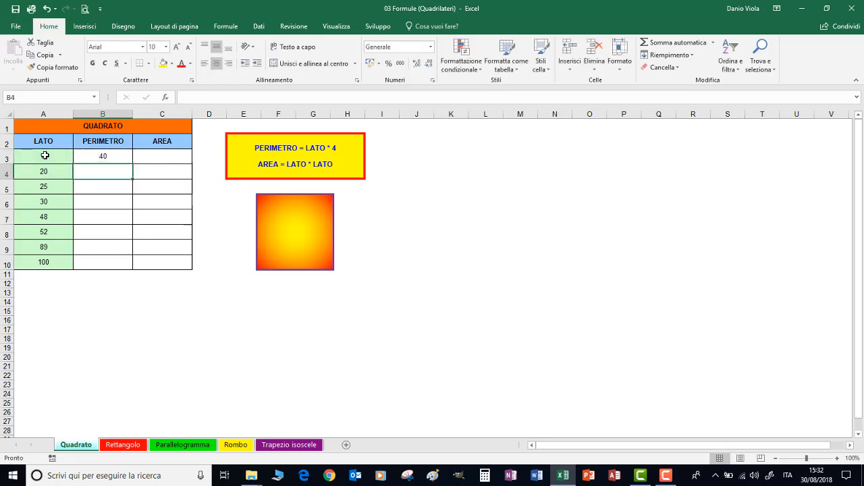
left_click(113, 156)
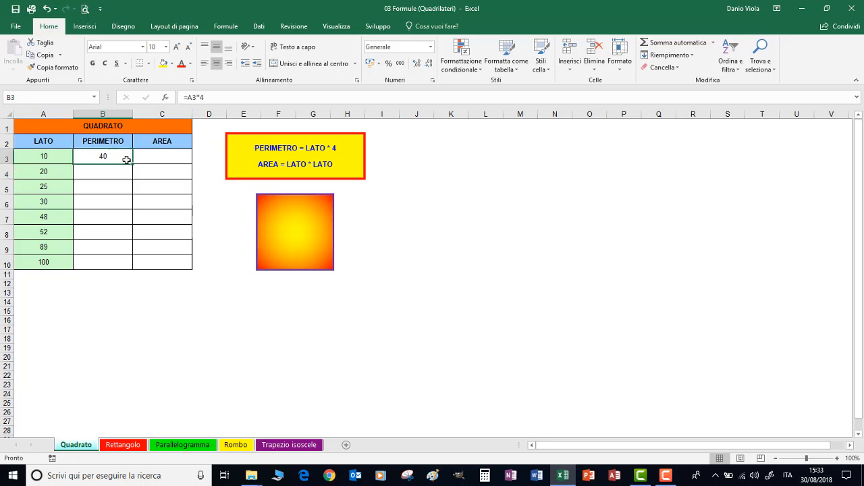
left_click_drag(133, 164, 131, 272)
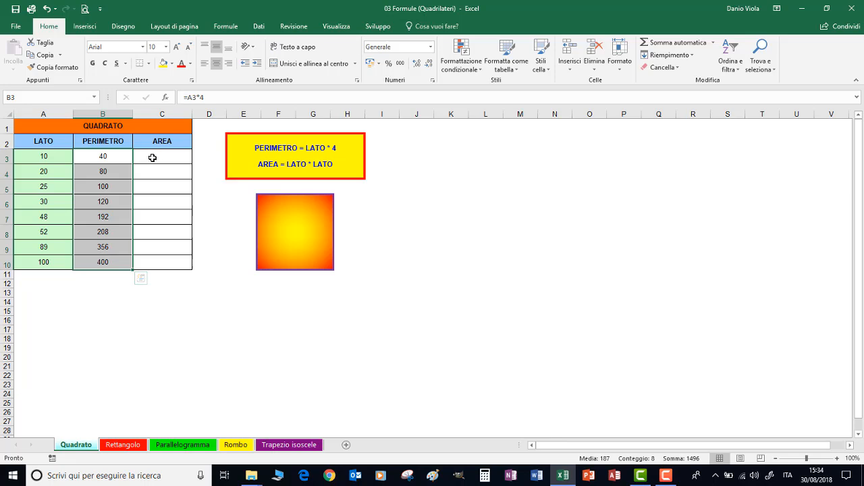
Calculate the square's area in C3 with =A3*A3 and fill the formula down to C10.
left_click(153, 157)
type("=")
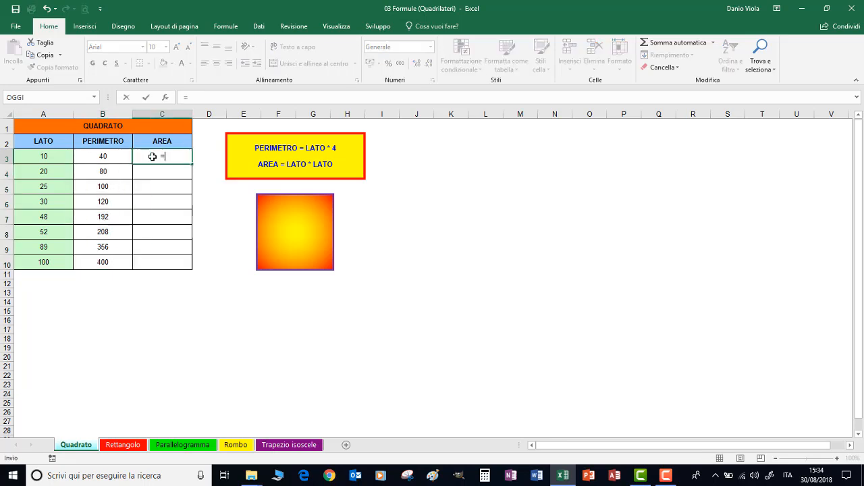
left_click(43, 157)
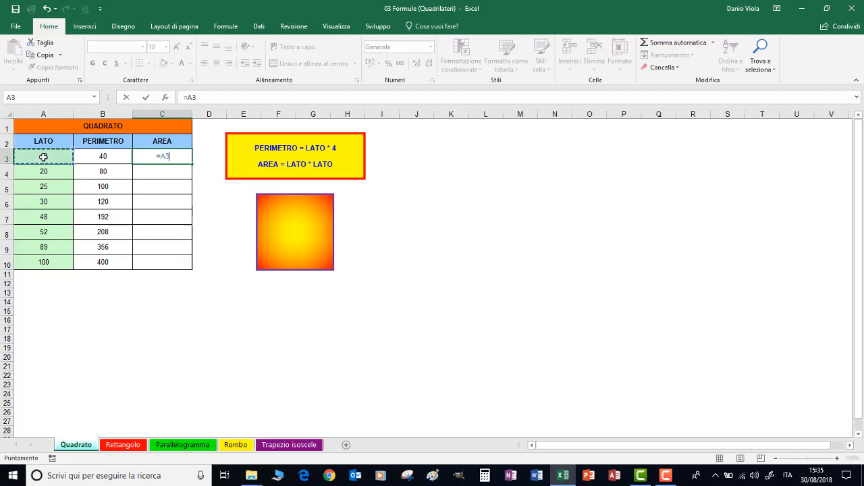
type("*")
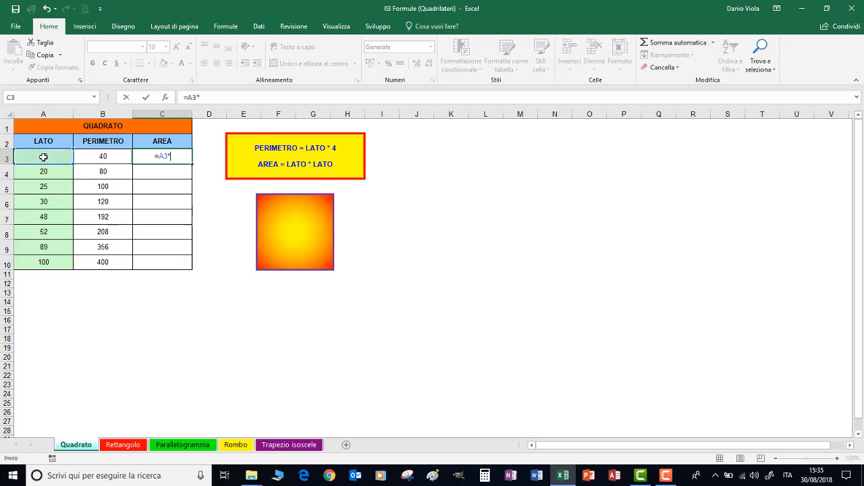
left_click(43, 157)
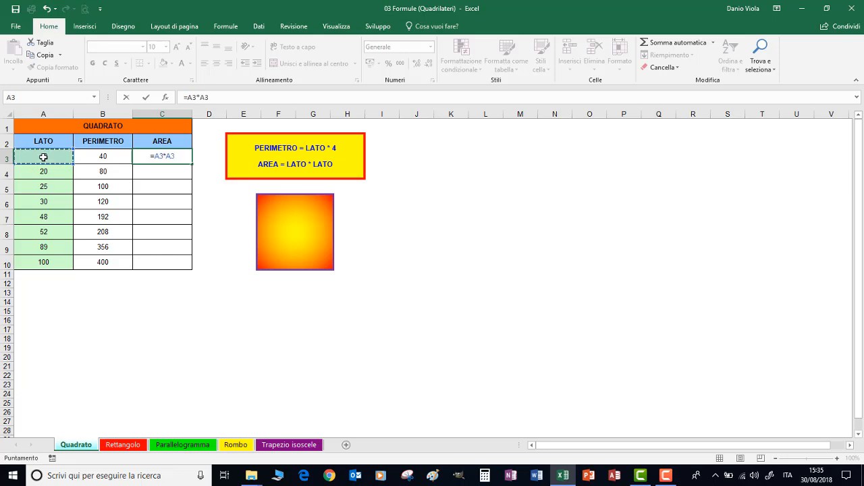
key("Return")
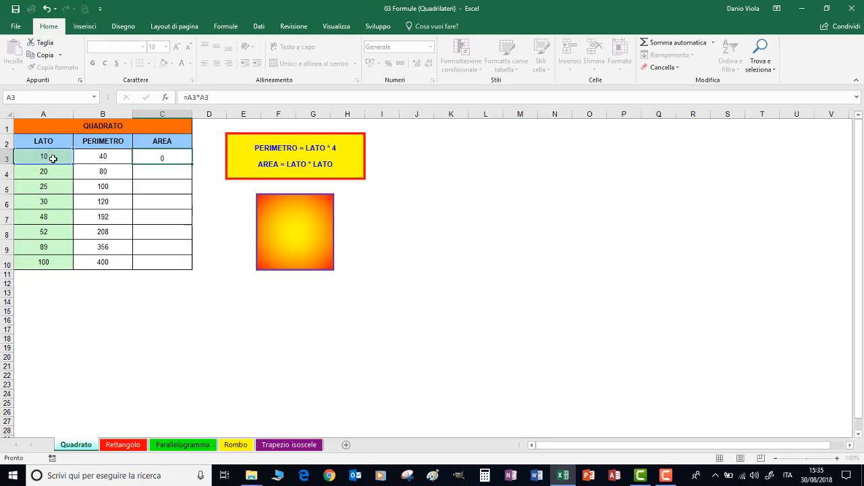
left_click(165, 156)
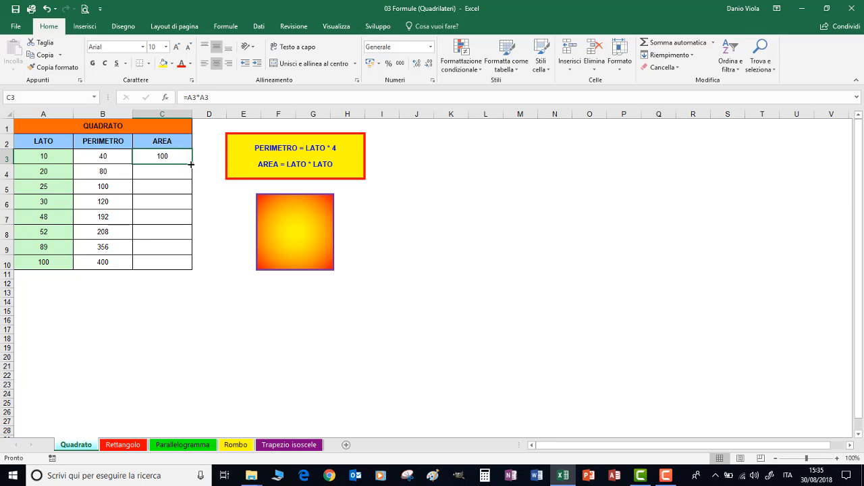
double_click(191, 164)
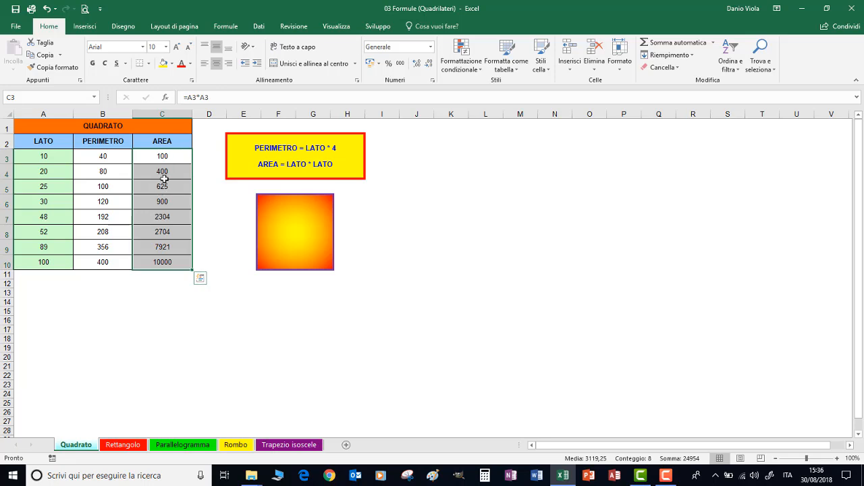
Change the square's side length in A3 to 5.
left_click(159, 160)
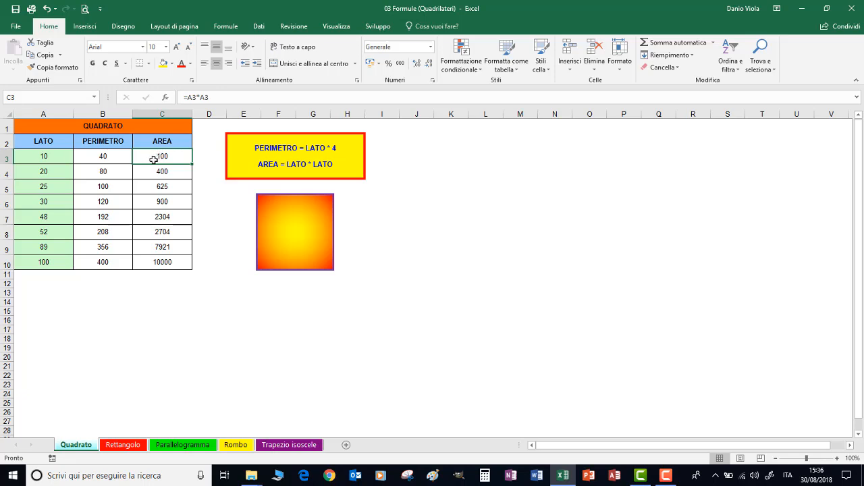
left_click(44, 158)
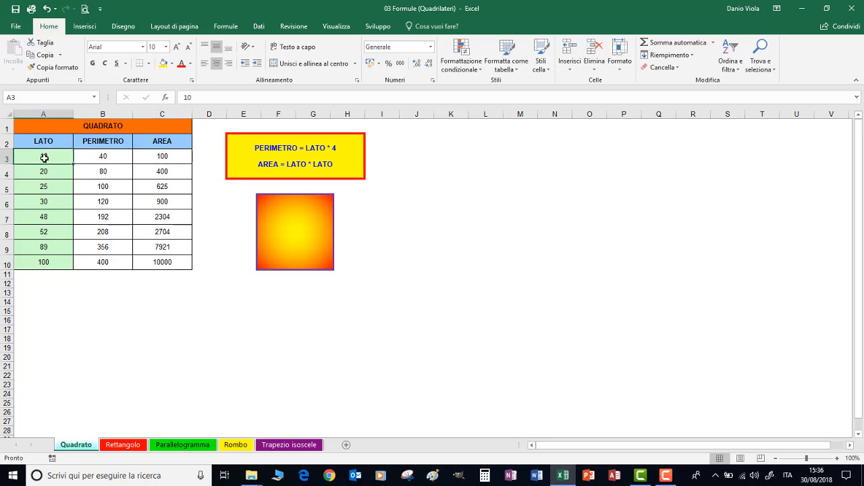
type("5")
left_click(107, 157)
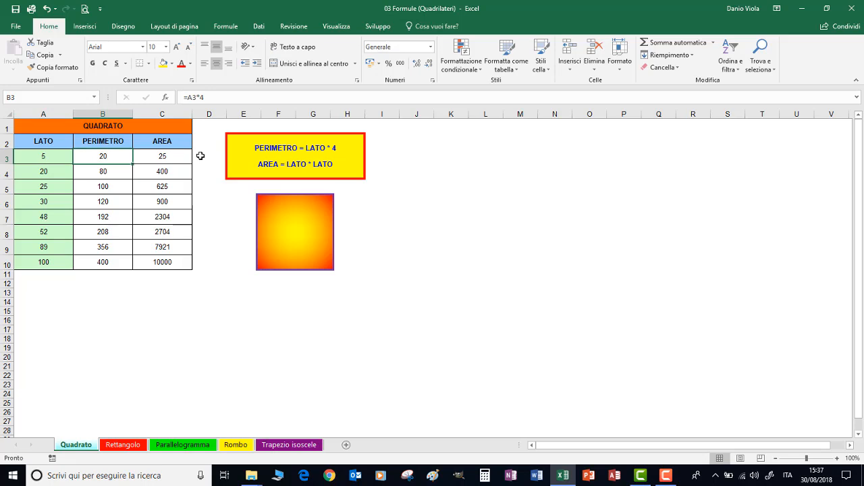
left_click(117, 124)
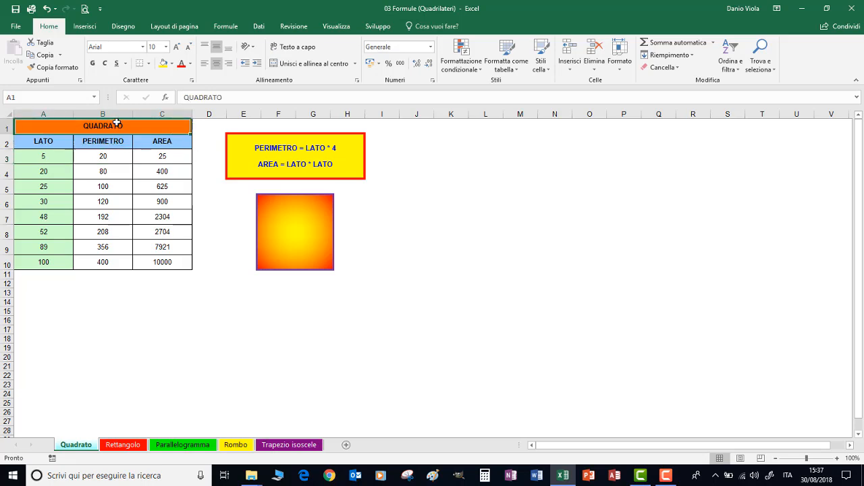
On the Rettangolo sheet, calculate the rectangle's perimeter in C3 with =(A3+B3)*2.
left_click(114, 446)
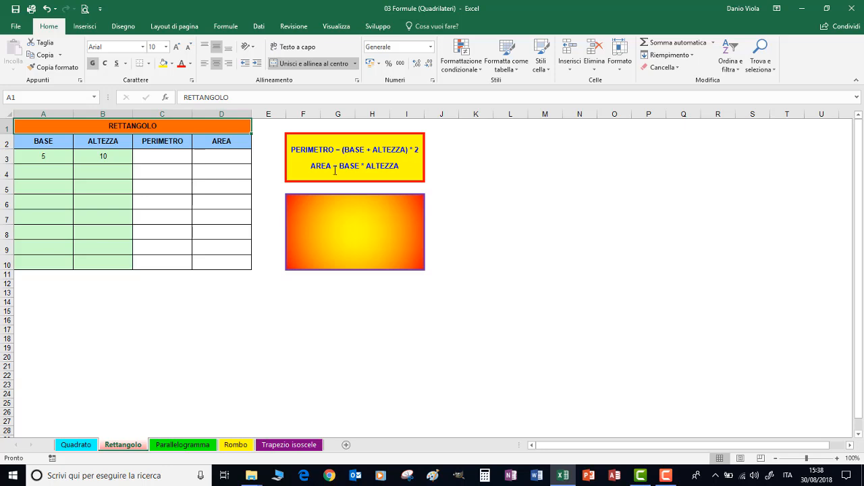
left_click(166, 157)
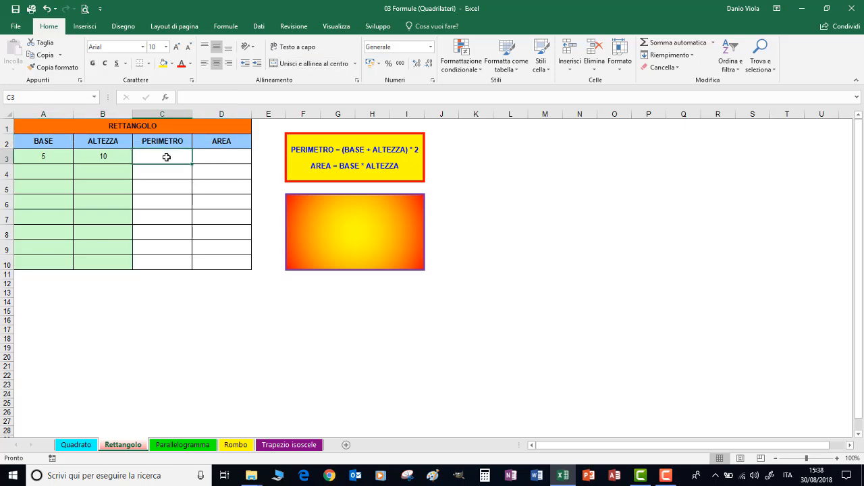
type("=")
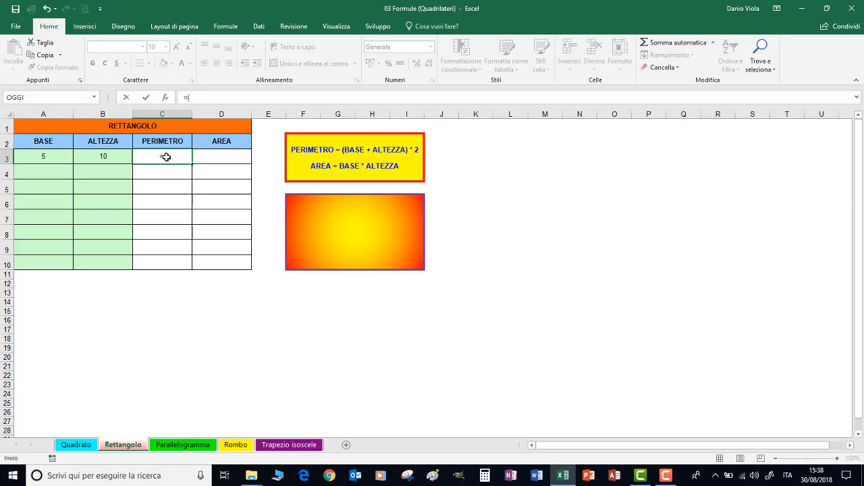
type("(")
left_click(31, 156)
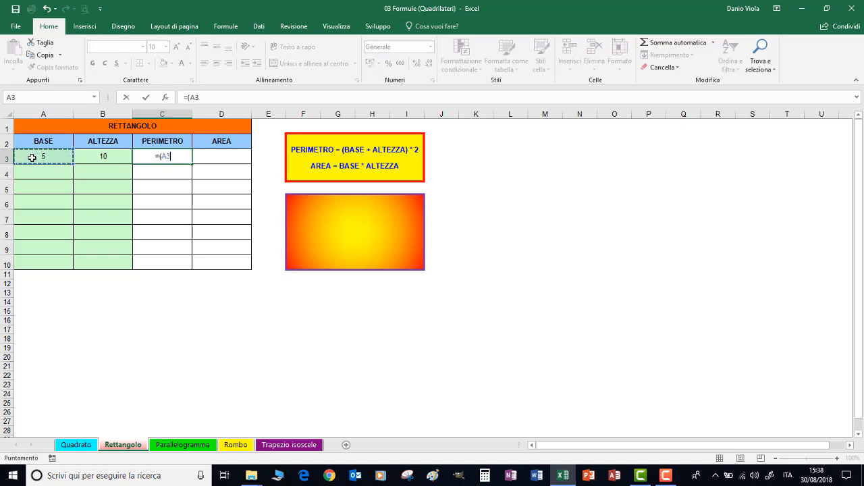
type("+")
left_click(102, 158)
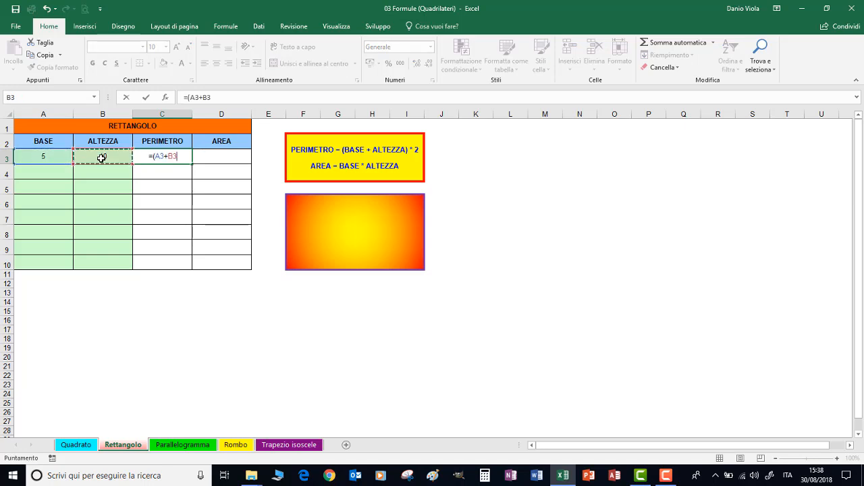
type(")")
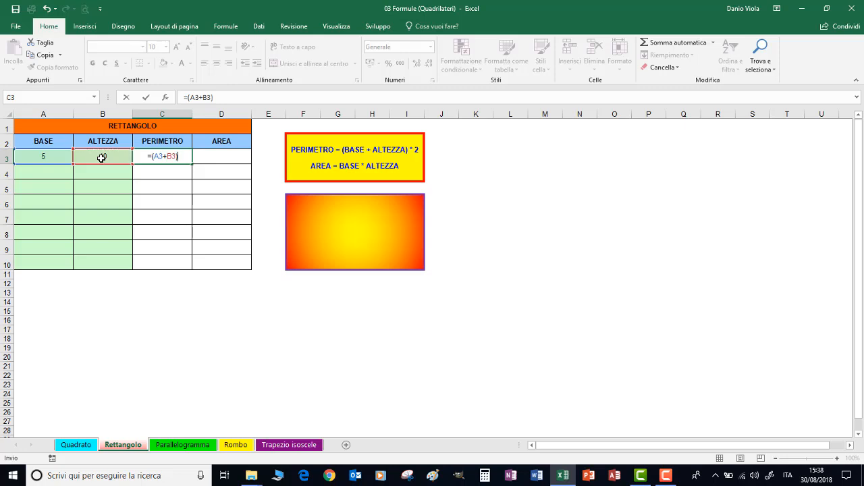
type("*2")
key("Return")
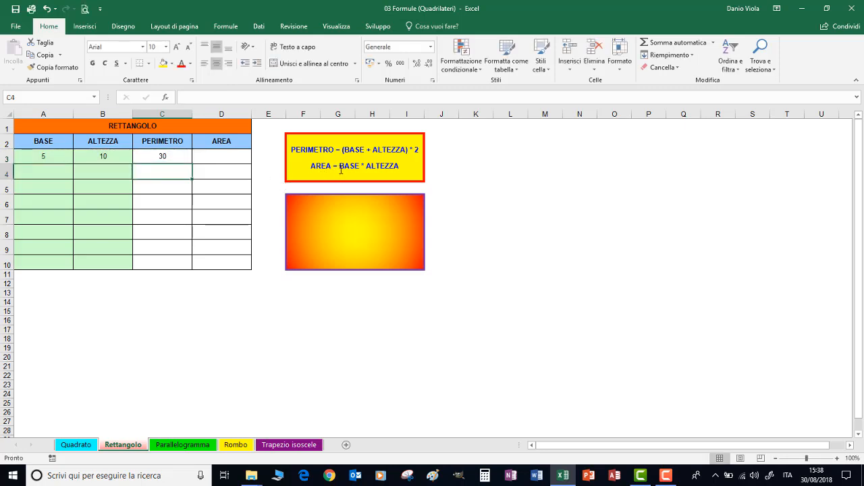
Calculate the rectangle's area in D3 with =A3*B3 and fill the perimeter and area formulas down to row 10.
left_click(215, 158)
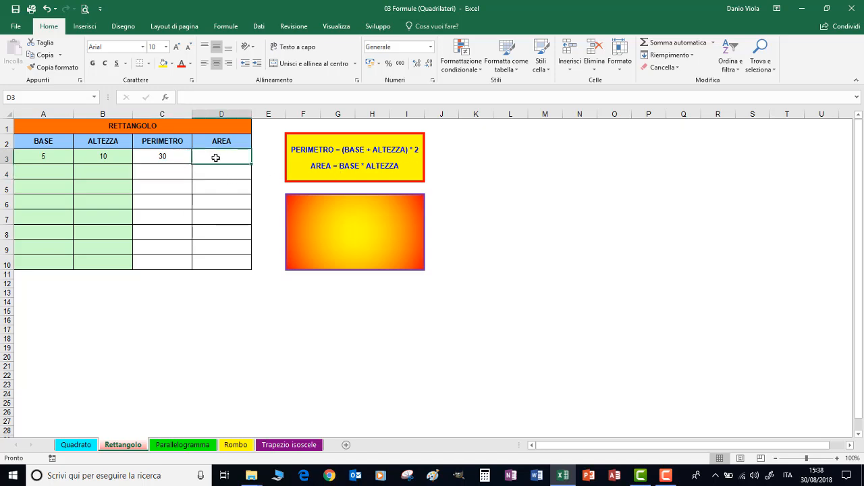
type("=")
left_click(40, 158)
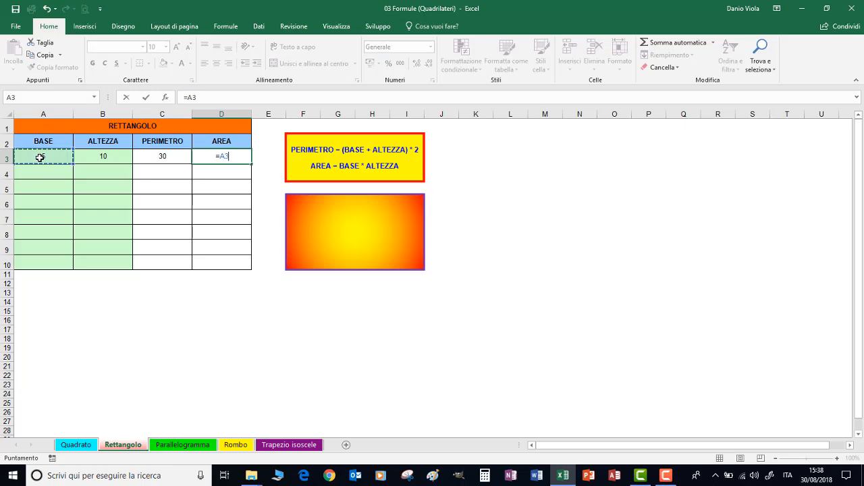
type("*")
left_click(98, 156)
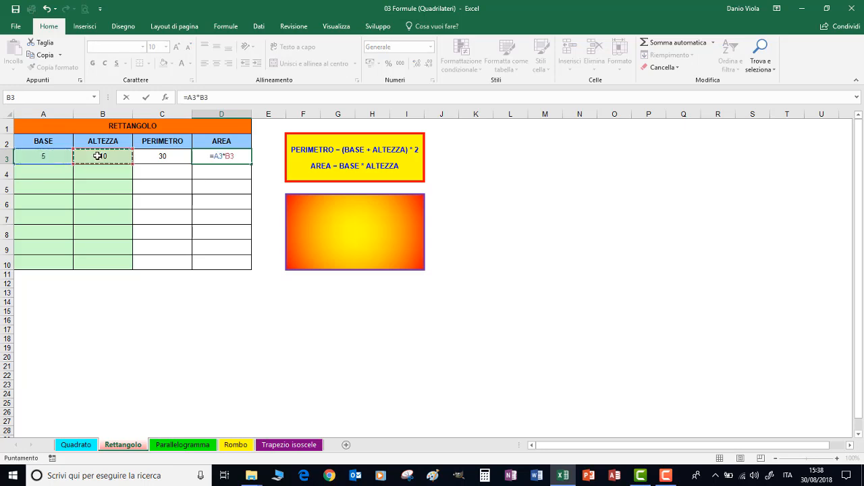
key("Return")
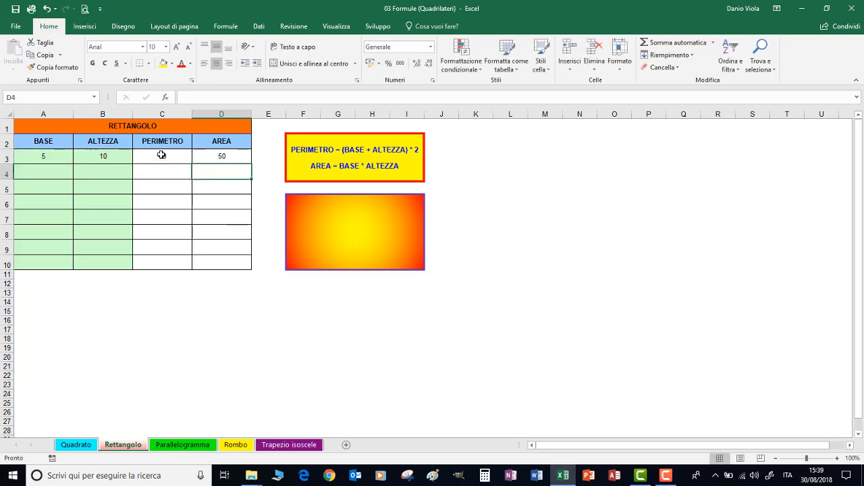
left_click_drag(161, 155, 251, 268)
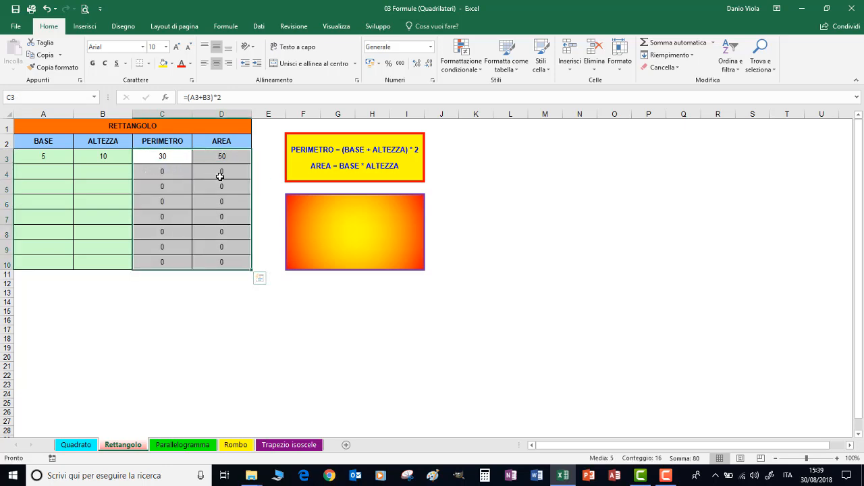
Enter a second rectangle in row 4 with base 7 and height 9.
left_click(48, 173)
type("7")
left_click(84, 171)
type("9")
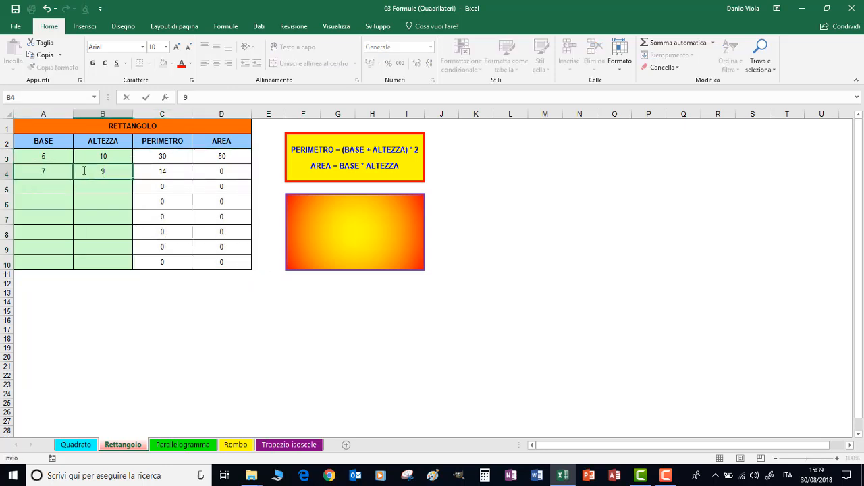
left_click(95, 183)
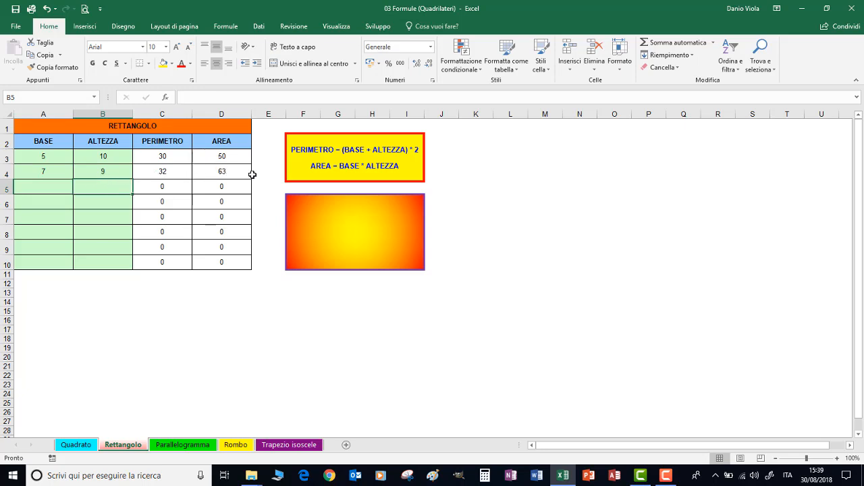
left_click(143, 128)
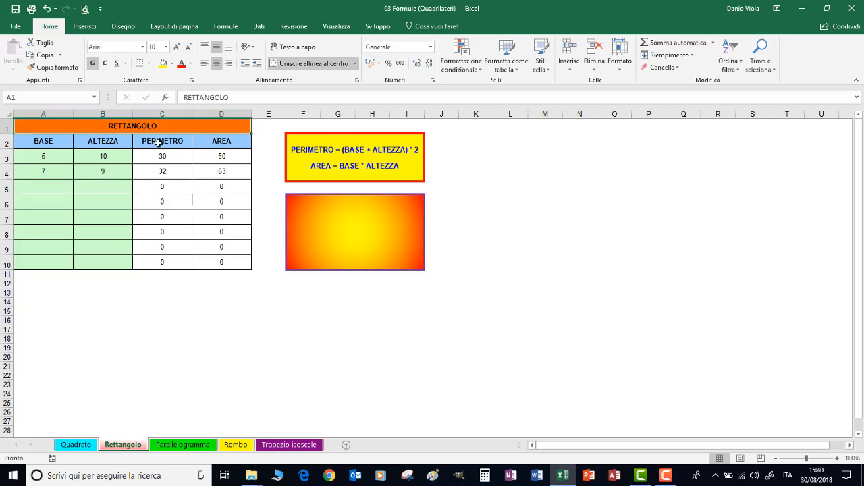
On the Parallelogramma sheet, calculate the perimeter in D3 with =(A3+C3)*2.
left_click(179, 447)
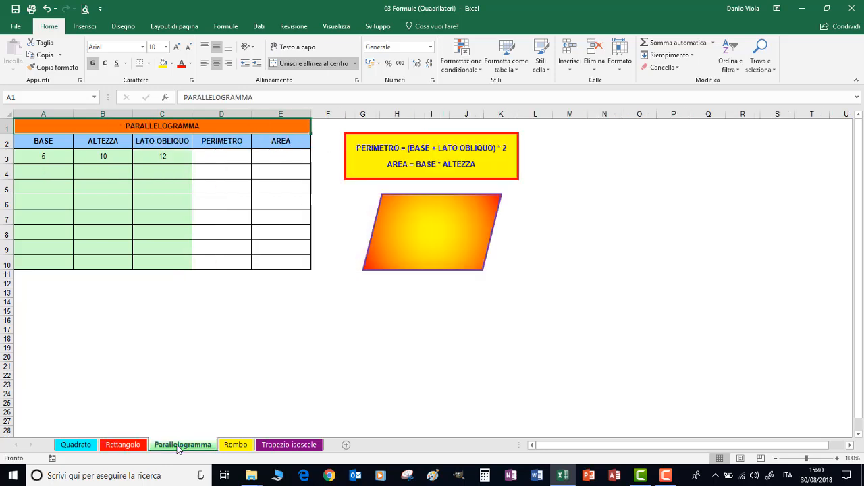
left_click(214, 157)
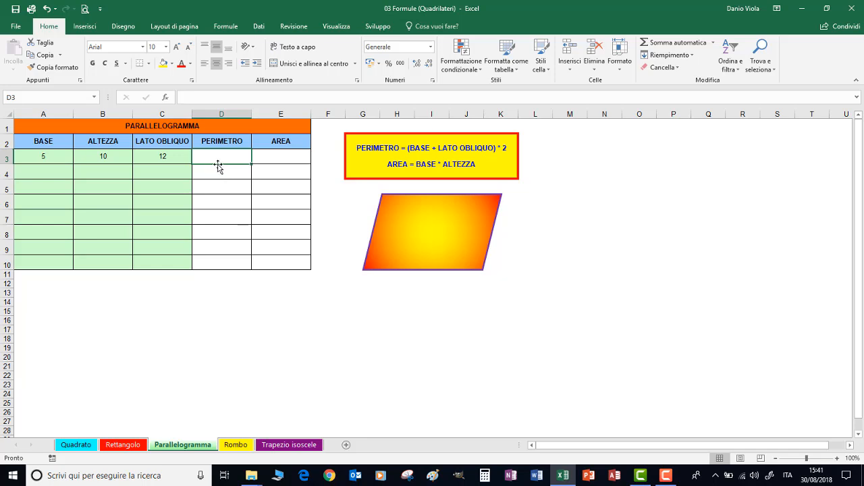
type("=")
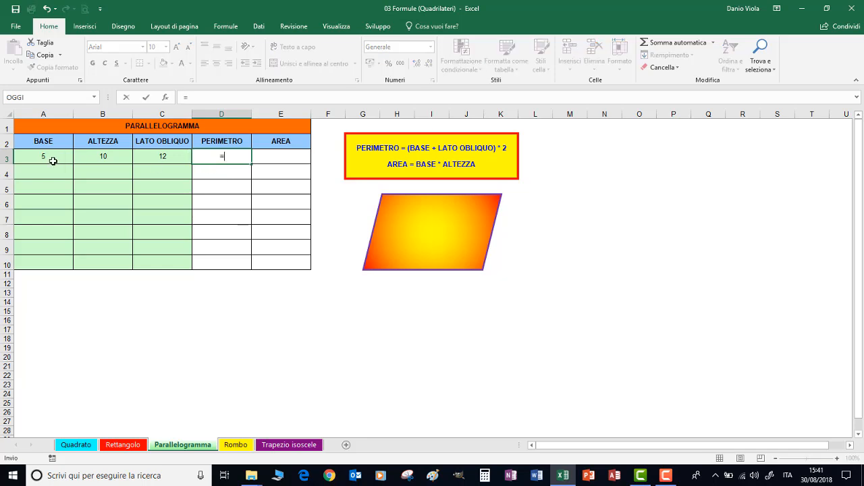
type("(")
left_click(43, 156)
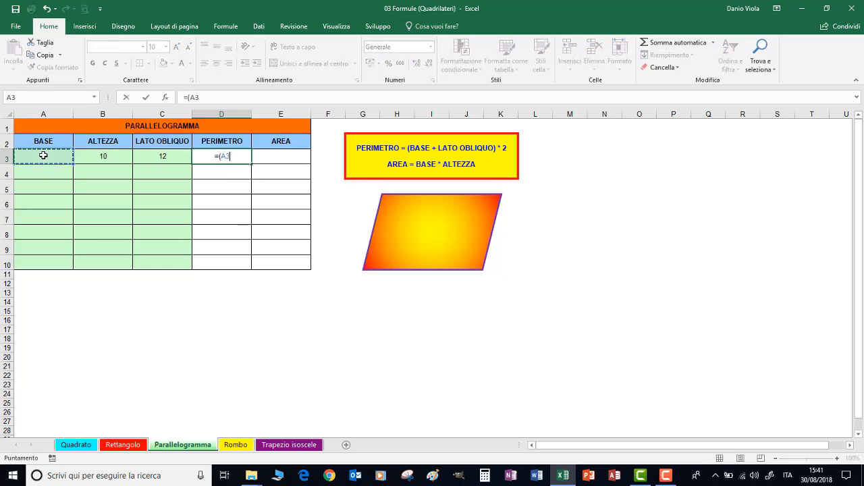
type("+")
left_click(145, 153)
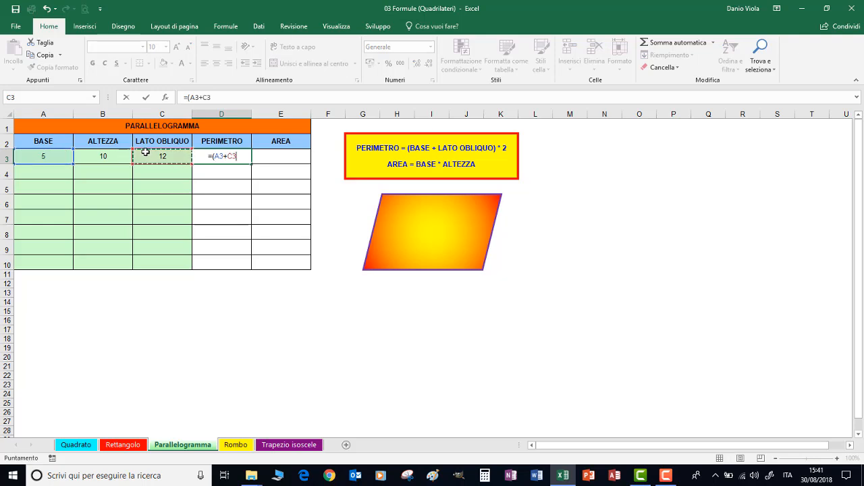
type(")*2")
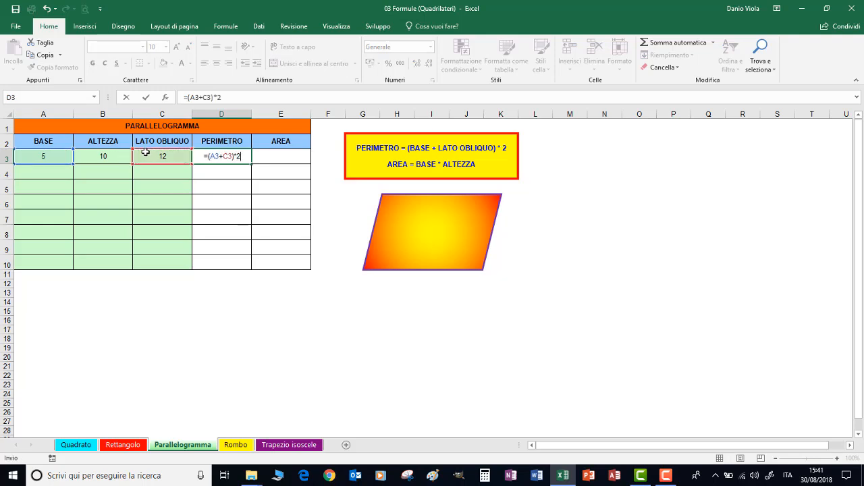
key("Return")
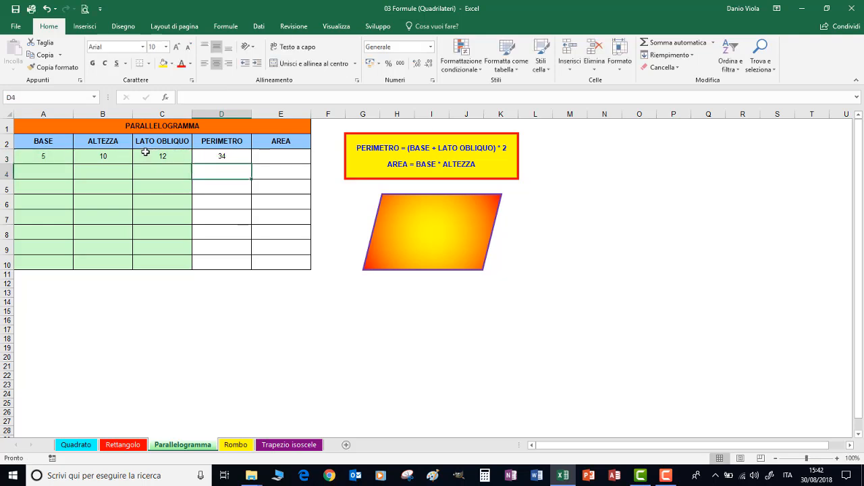
Calculate the parallelogram's area in E3 with =A3*B3 and fill the perimeter and area formulas down to row 10.
left_click(268, 157)
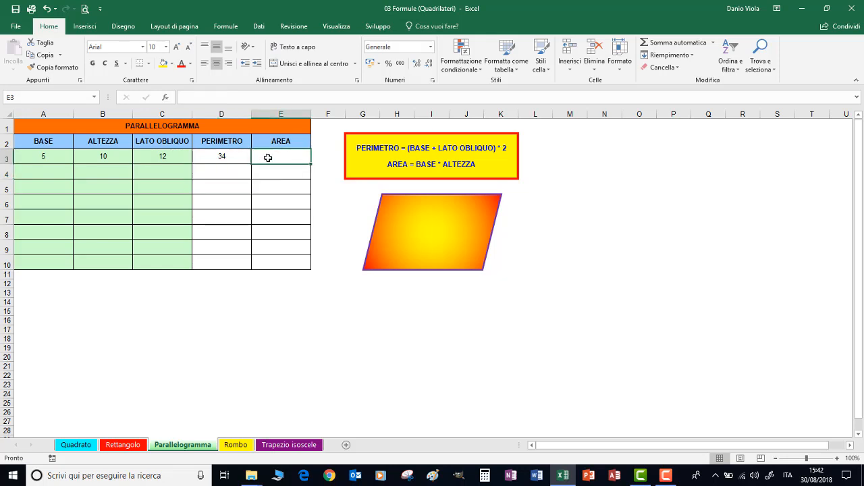
type("=")
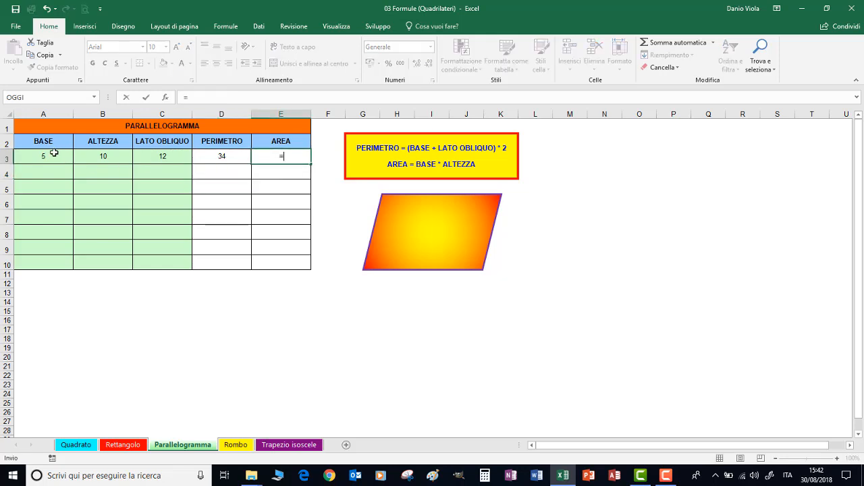
left_click(54, 156)
type("*")
left_click(112, 156)
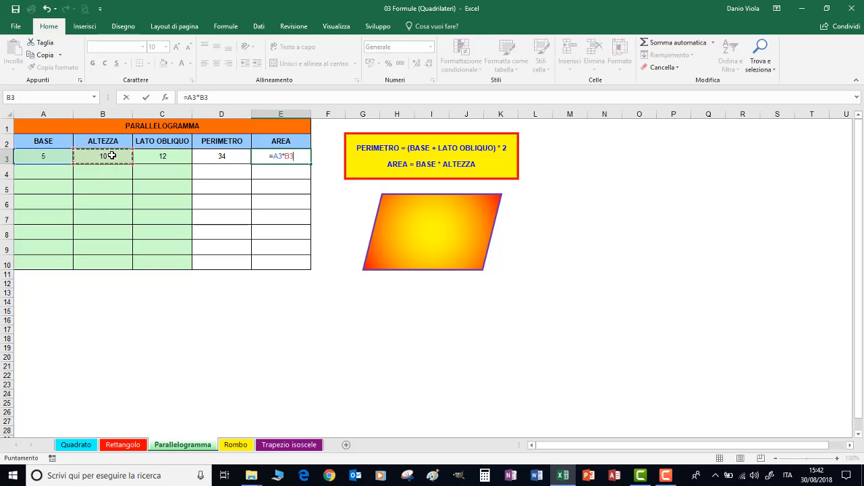
key("Return")
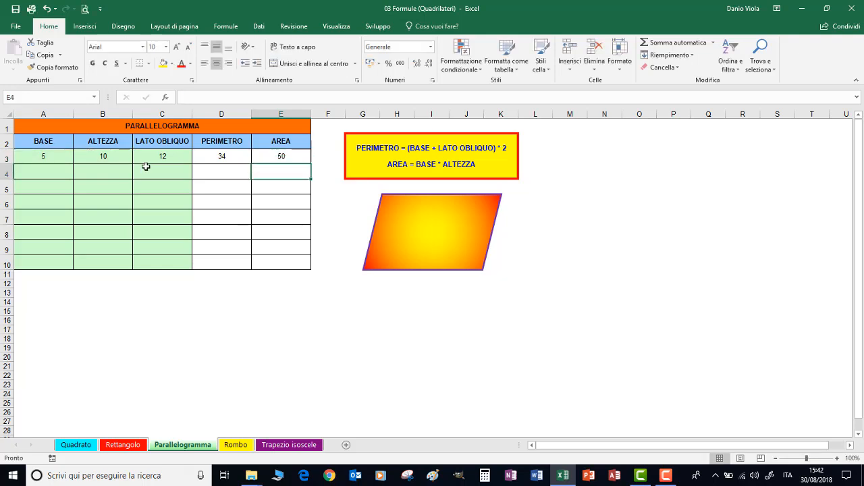
left_click_drag(204, 156, 303, 265)
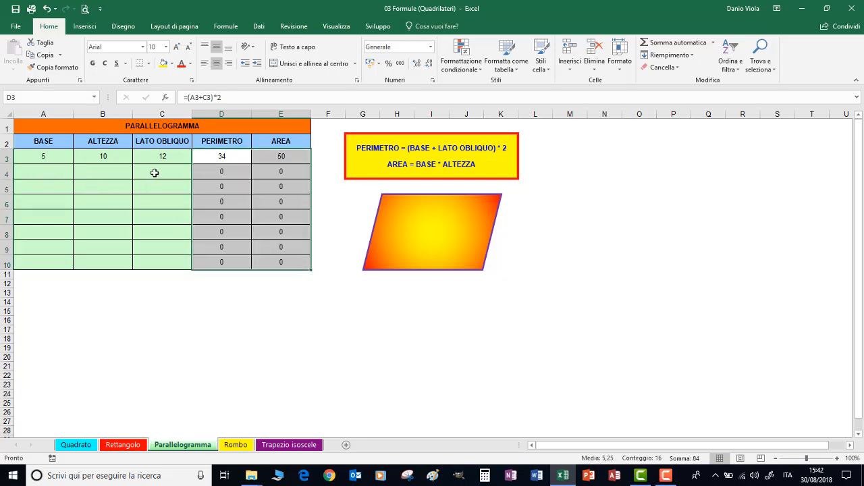
left_click(155, 125)
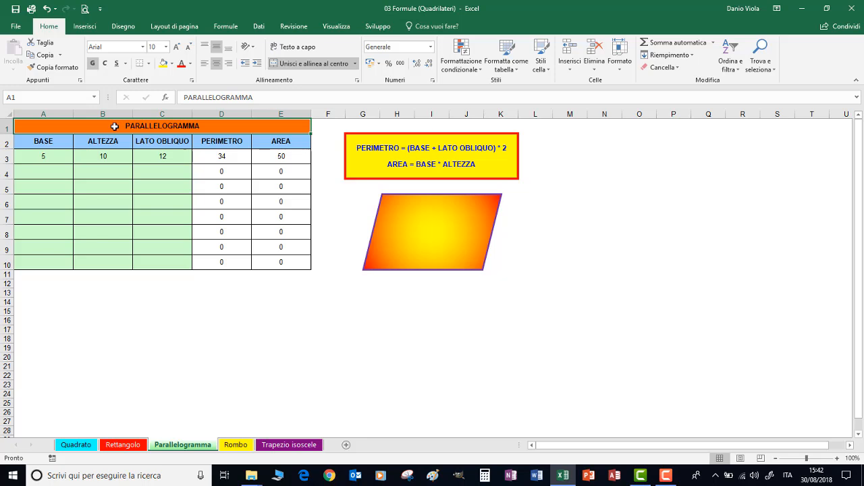
On the Quadrato sheet, examine how the cell references change in the area formulas in C3, C4 and C7.
left_click(89, 447)
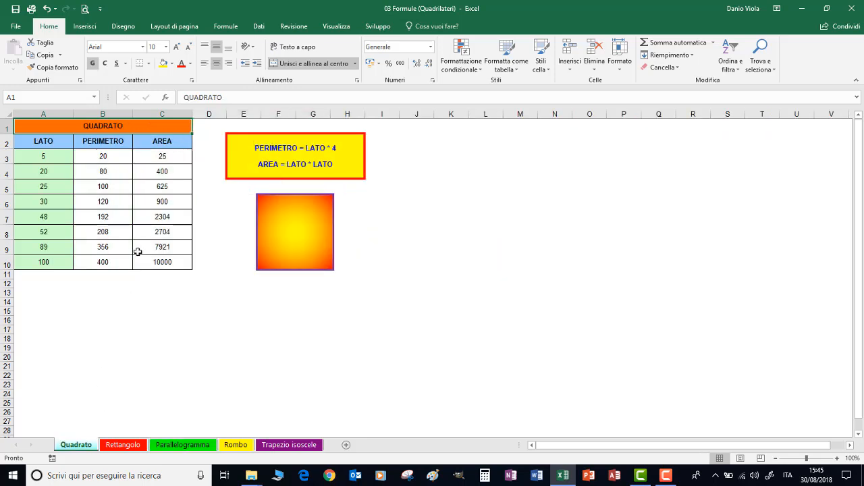
left_click(155, 154)
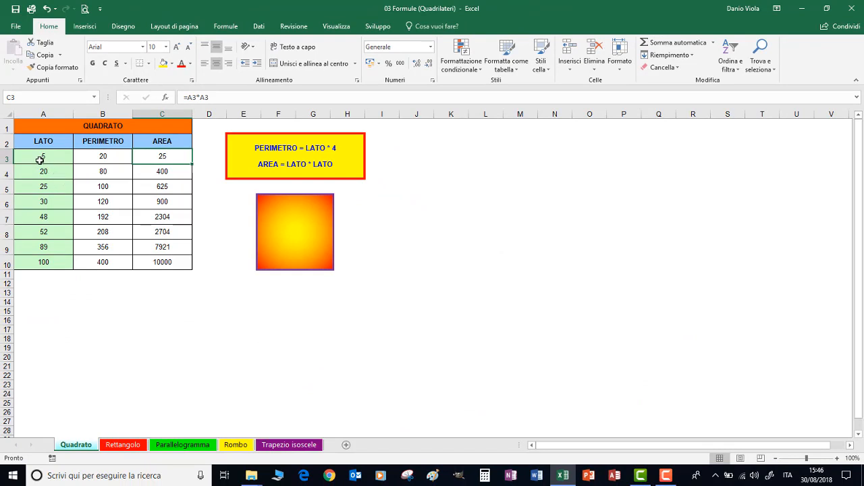
left_click(159, 173)
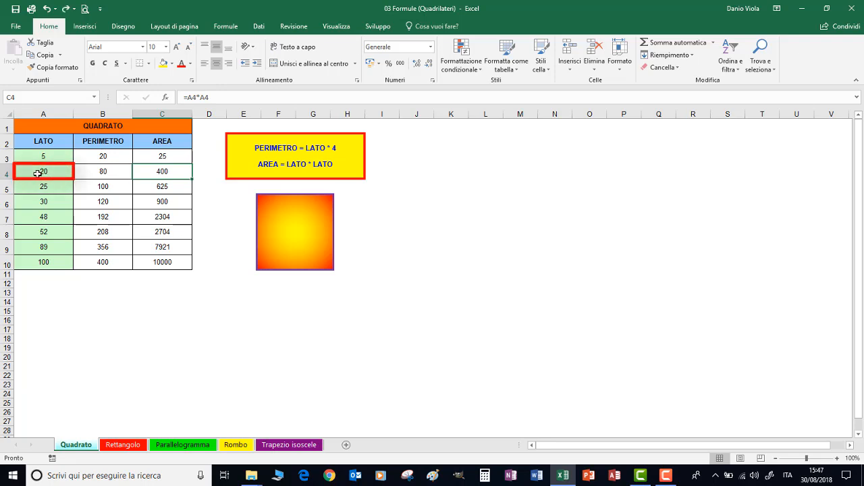
left_click(166, 214)
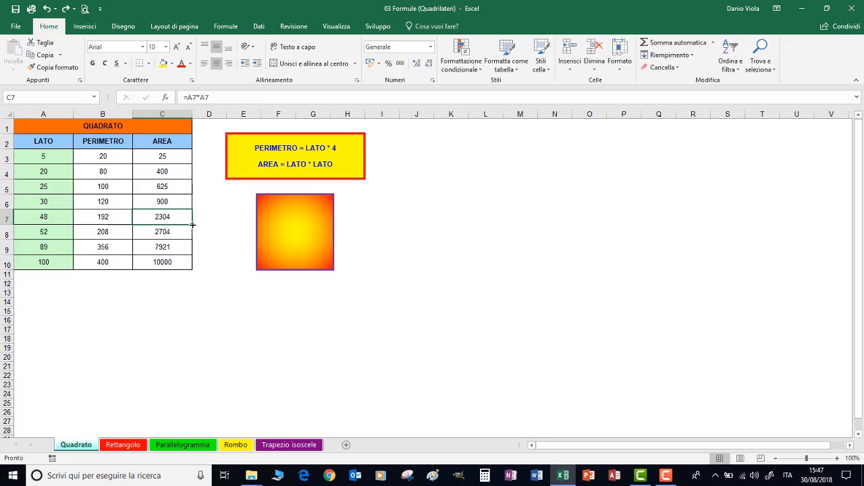
Fill the area formula from C7 across into D7, compare the references in both cells, and clear D7.
left_click_drag(192, 224, 219, 226)
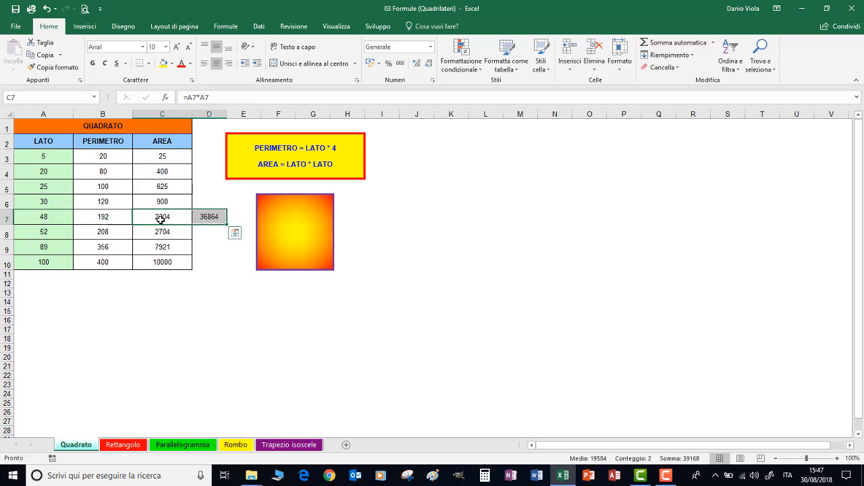
left_click(160, 220)
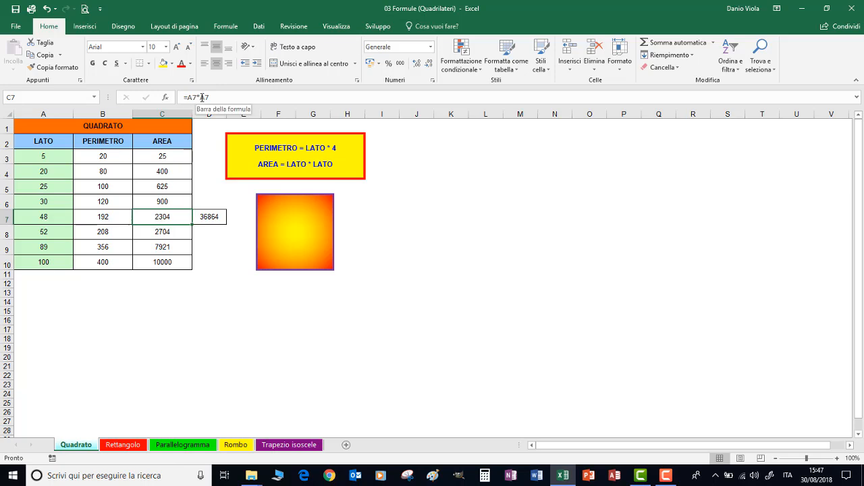
left_click(206, 218)
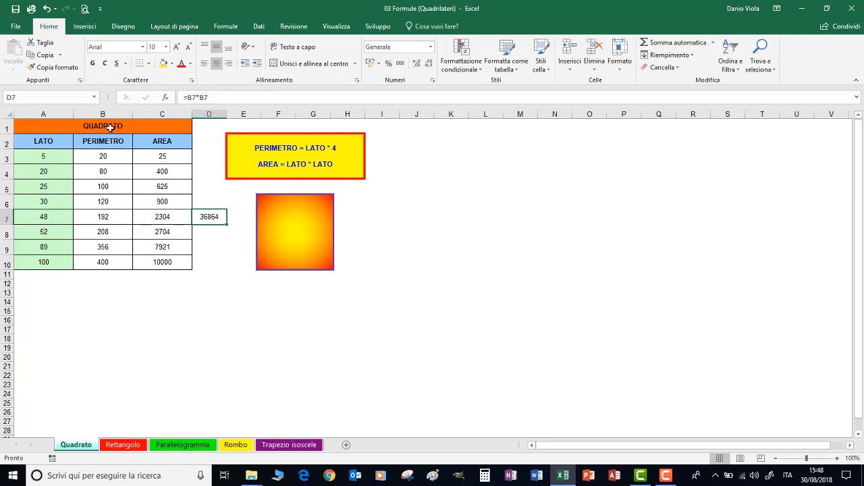
key("Delete")
key("Left")
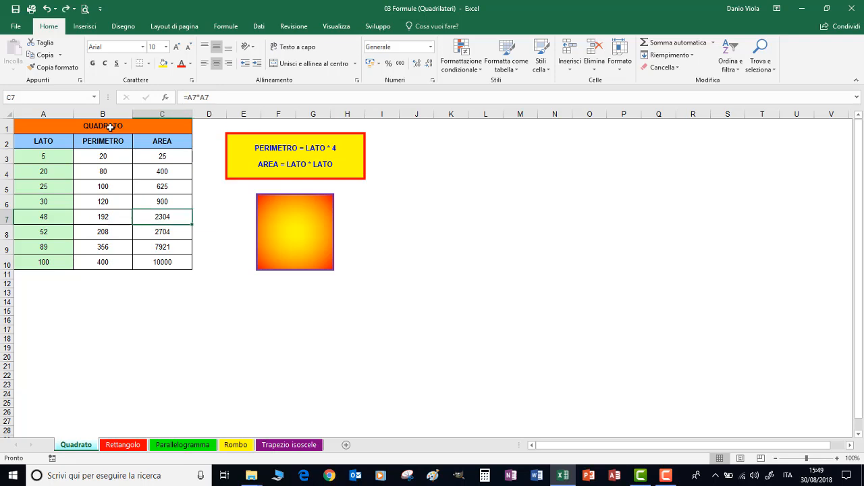
left_click(111, 127)
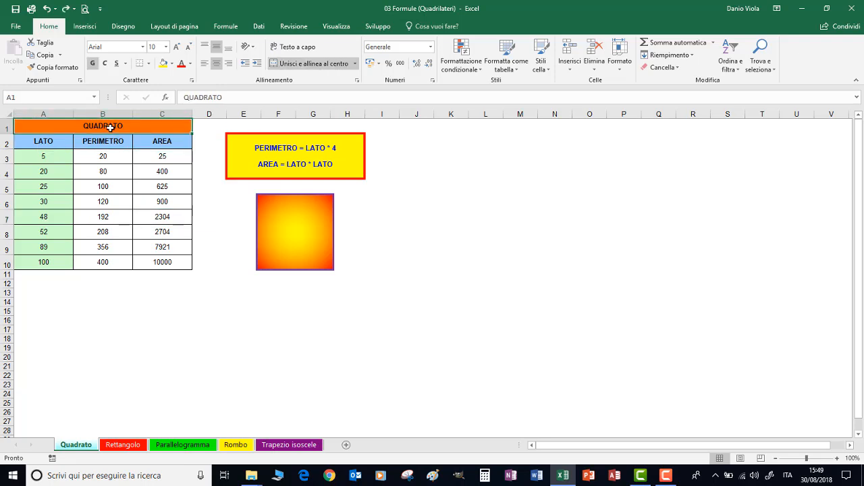